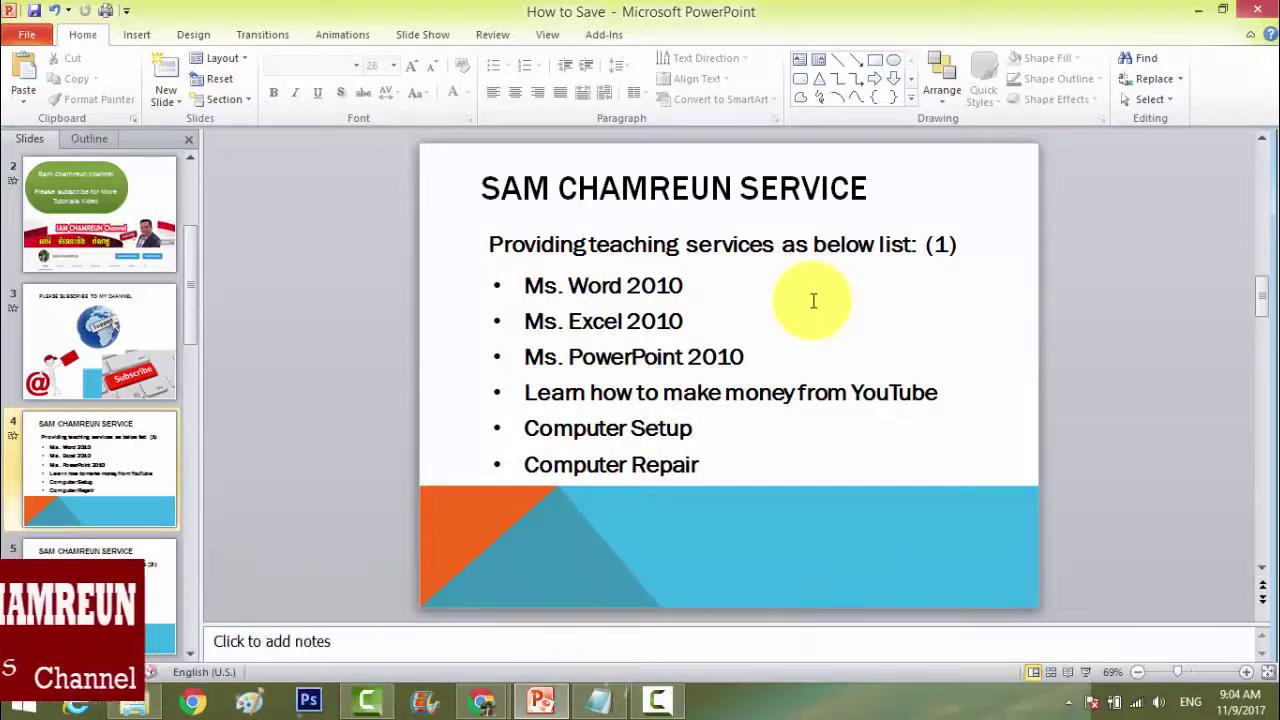
Step: Select the slide 4 services list box and change its bullets from diamonds to hollow squares
left_click(616, 314)
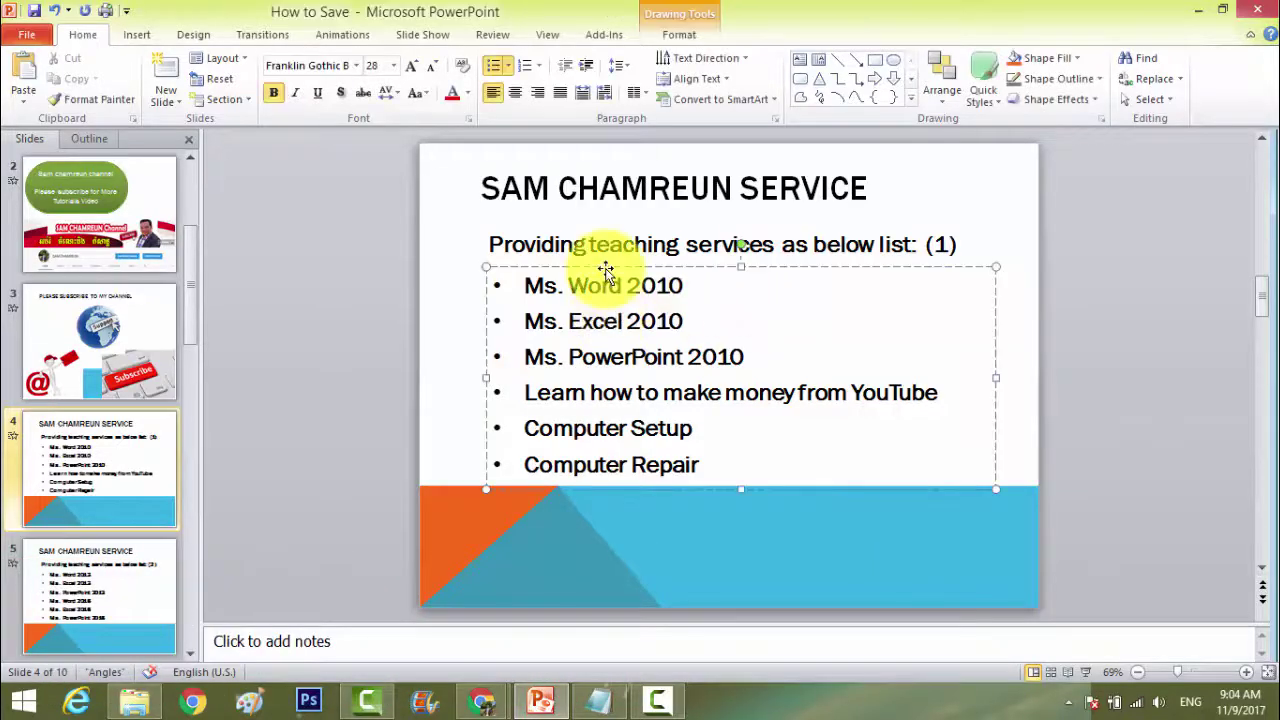
left_click(605, 268)
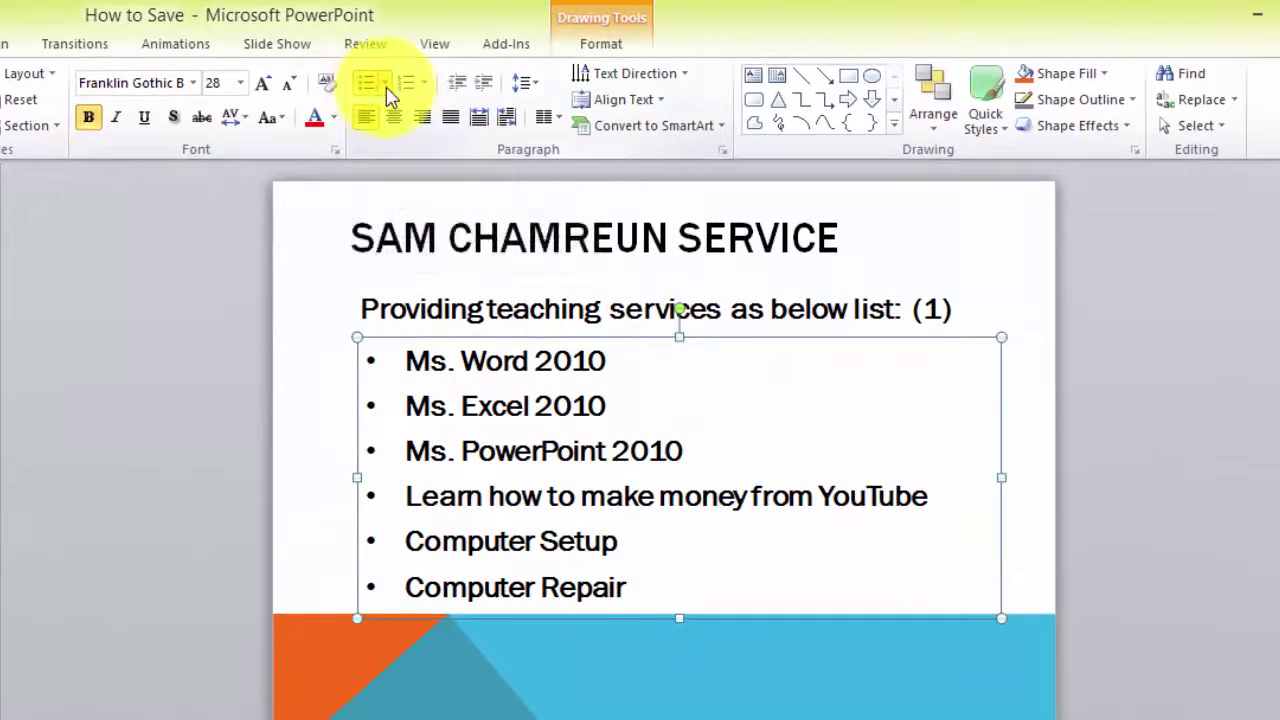
left_click(386, 84)
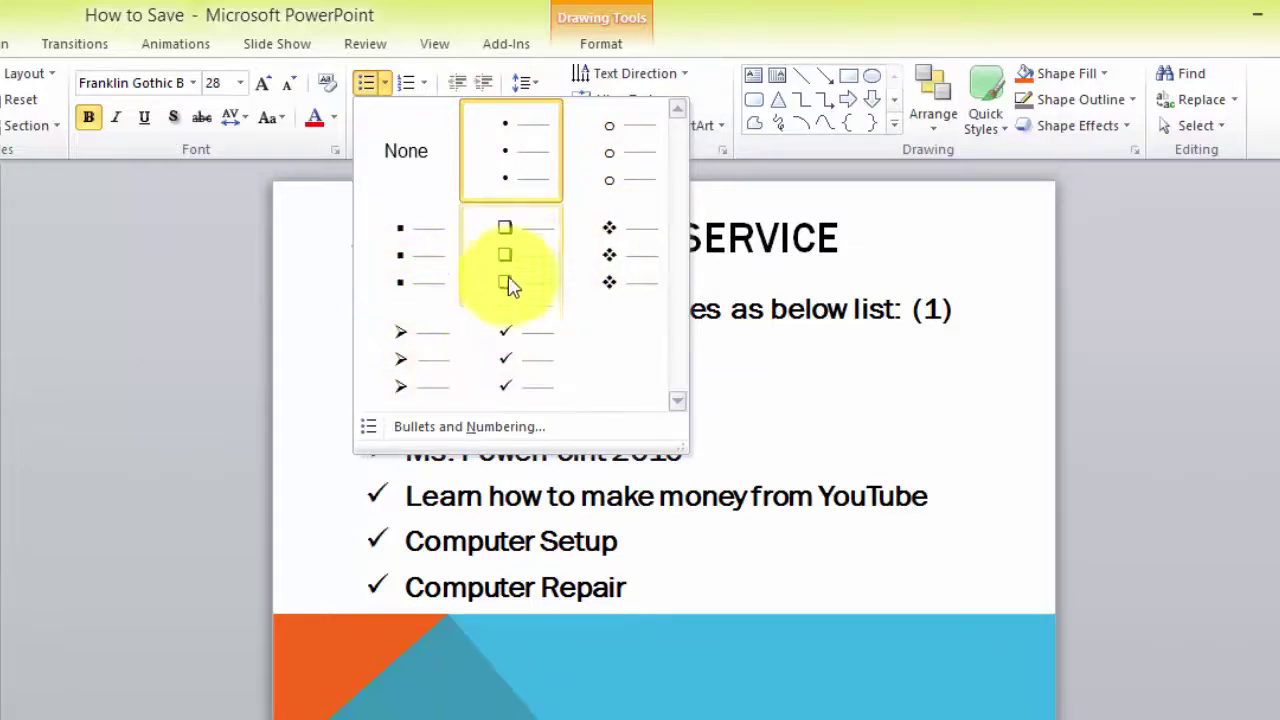
left_click(610, 253)
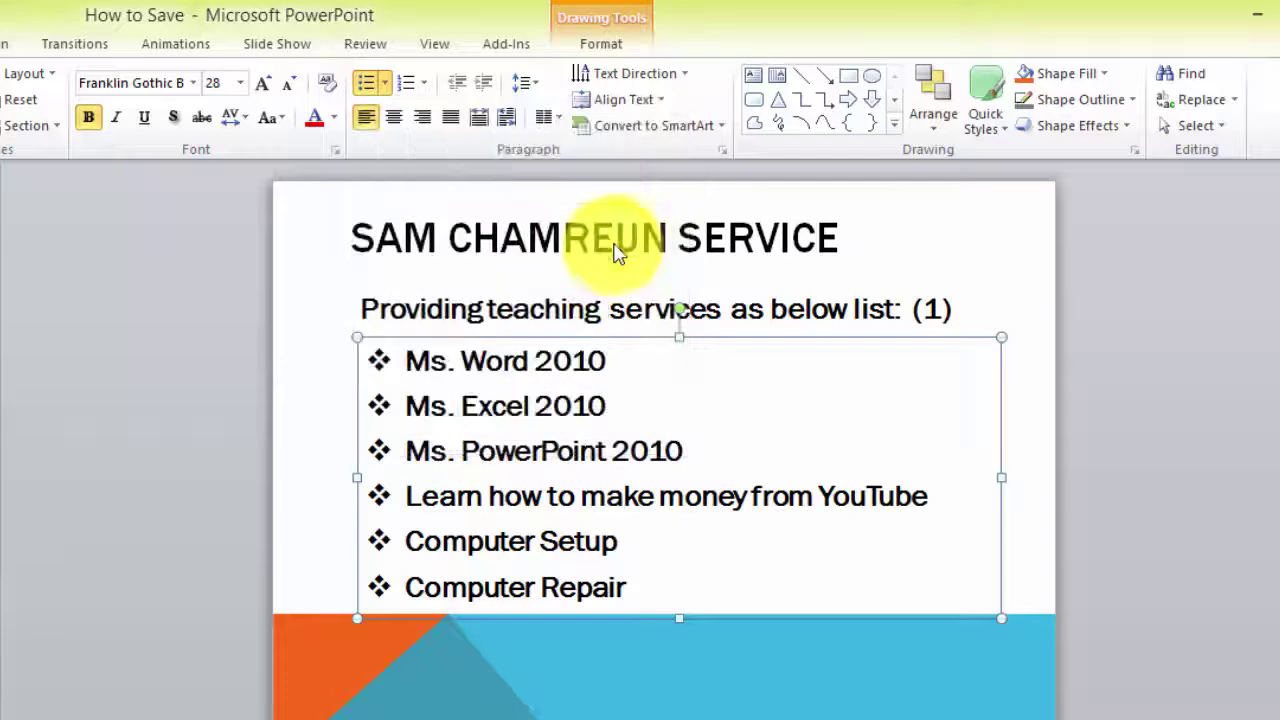
left_click(384, 82)
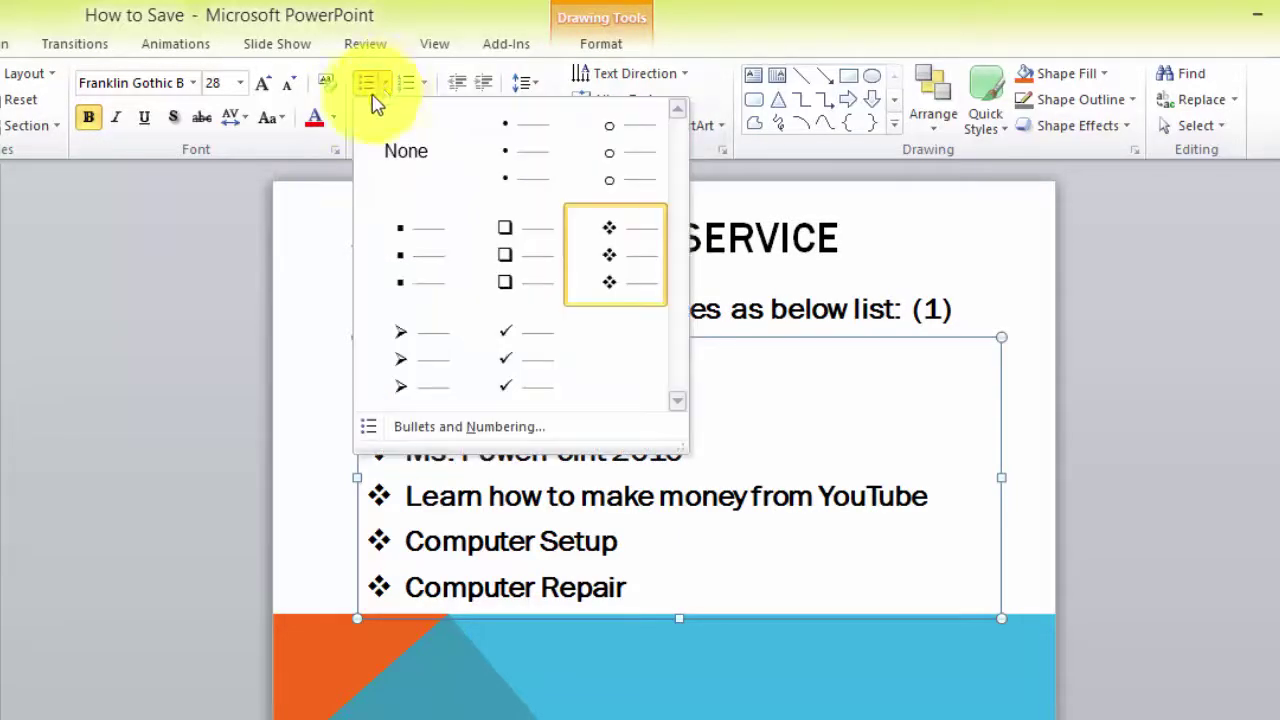
left_click(524, 263)
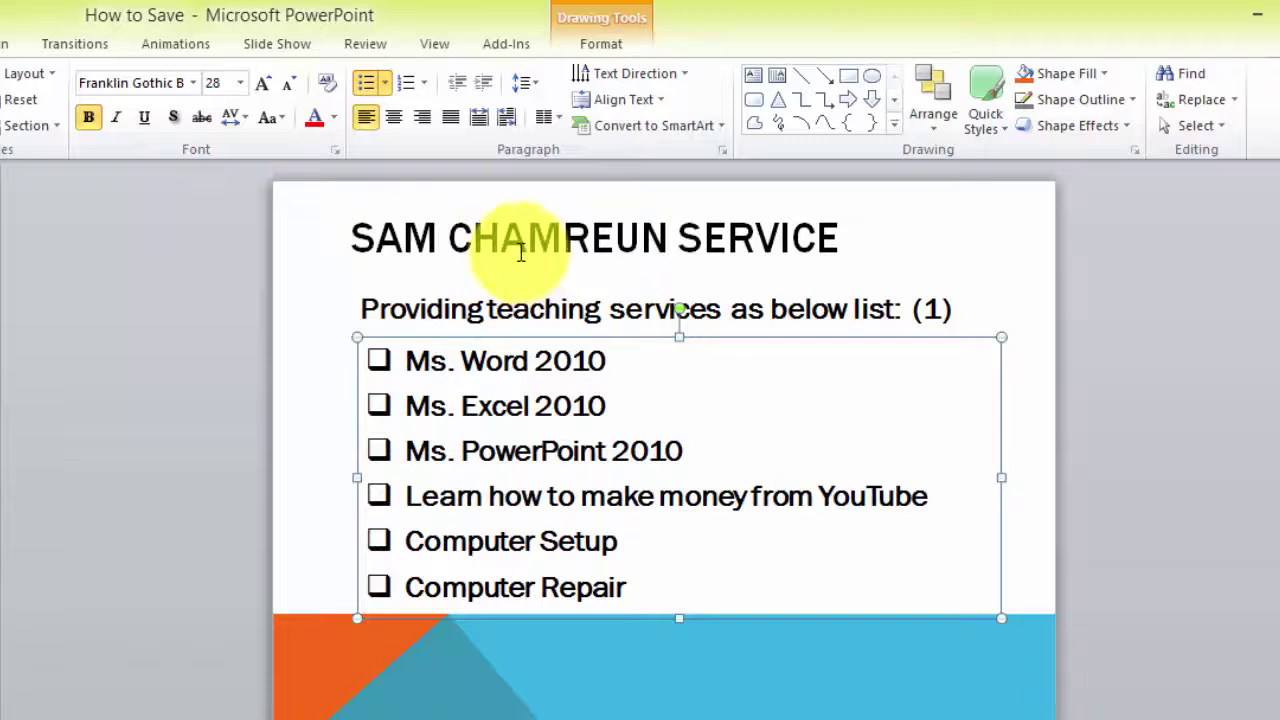
left_click(385, 84)
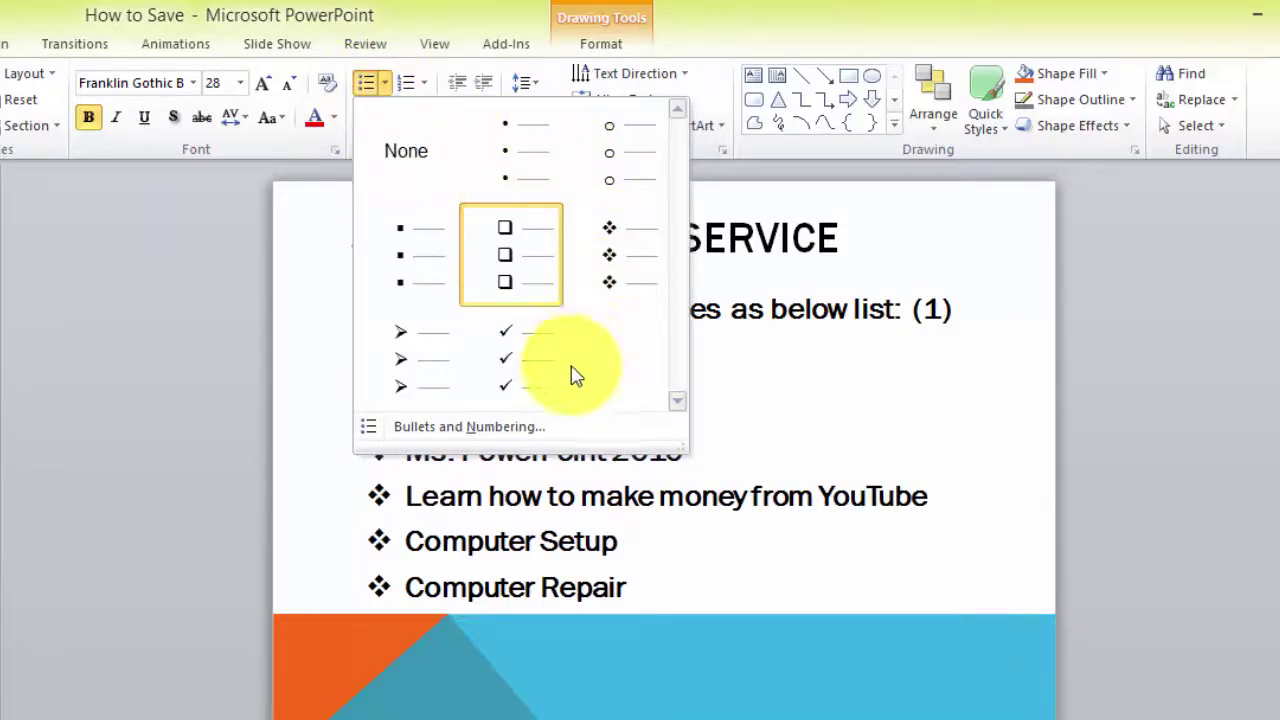
Step: In Bullets and Numbering, choose the small multicoloured arrow picture as the list's bullet
left_click(484, 430)
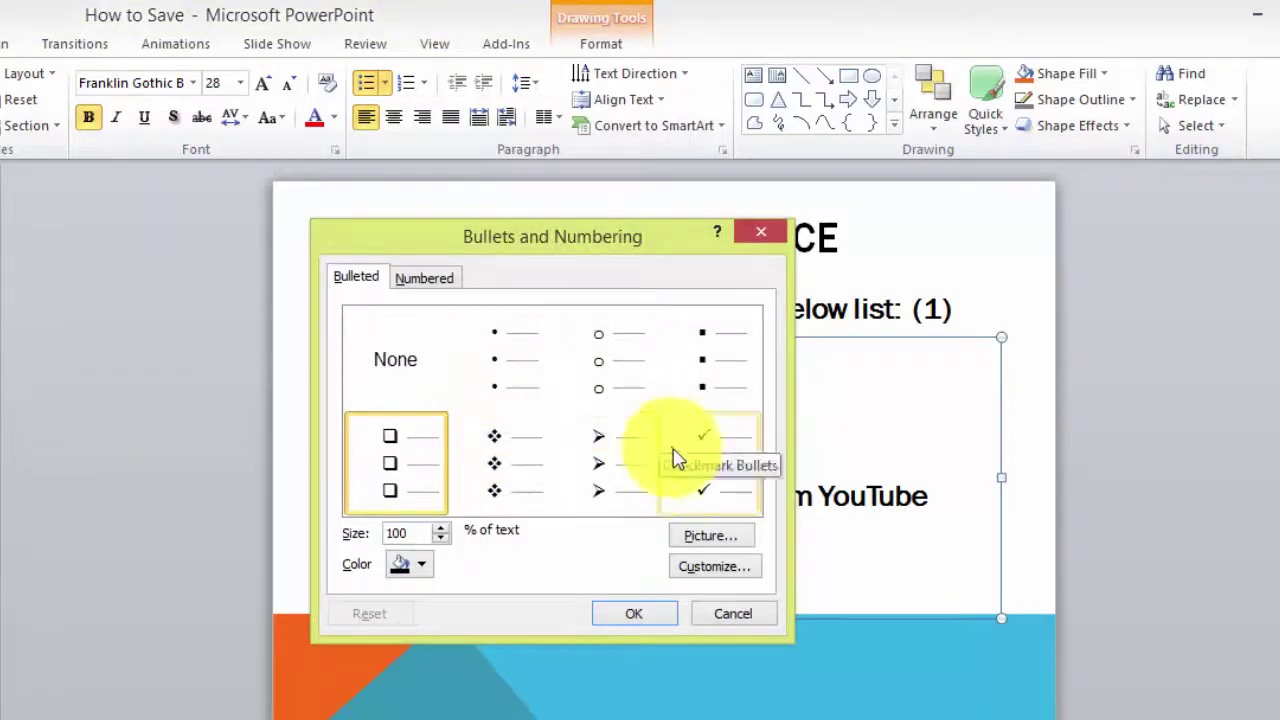
left_click(732, 536)
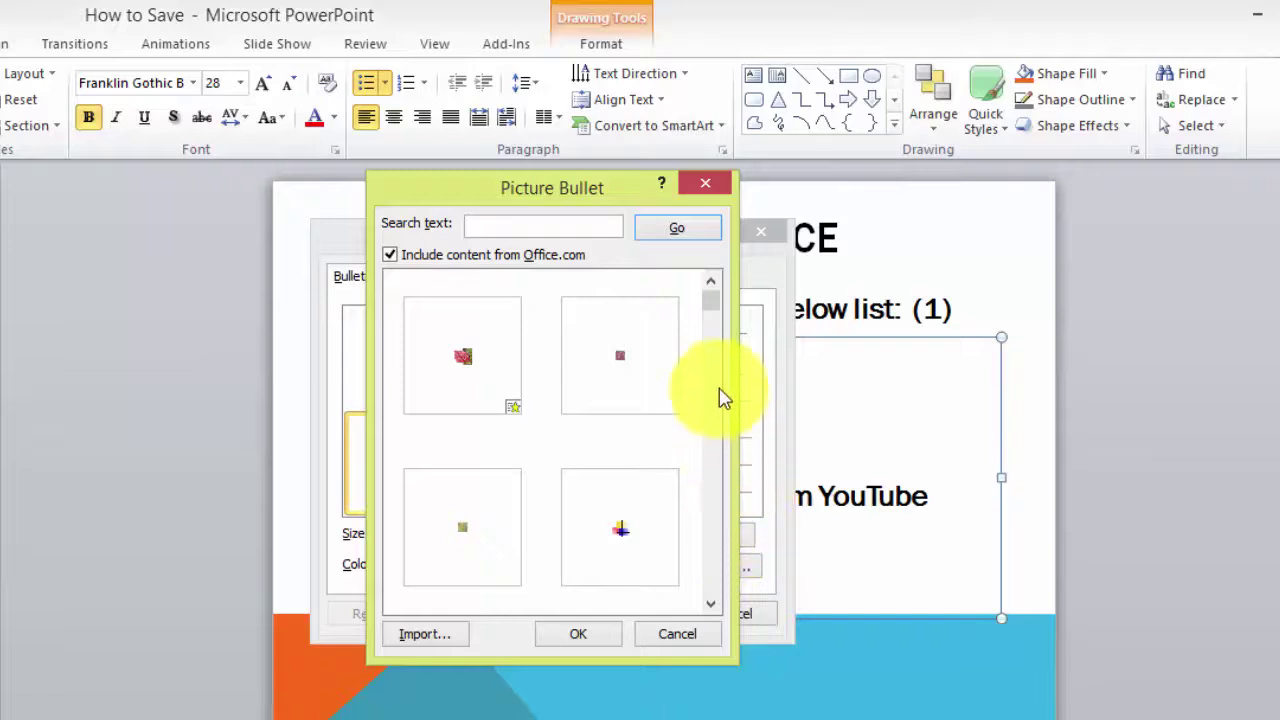
left_click(711, 316)
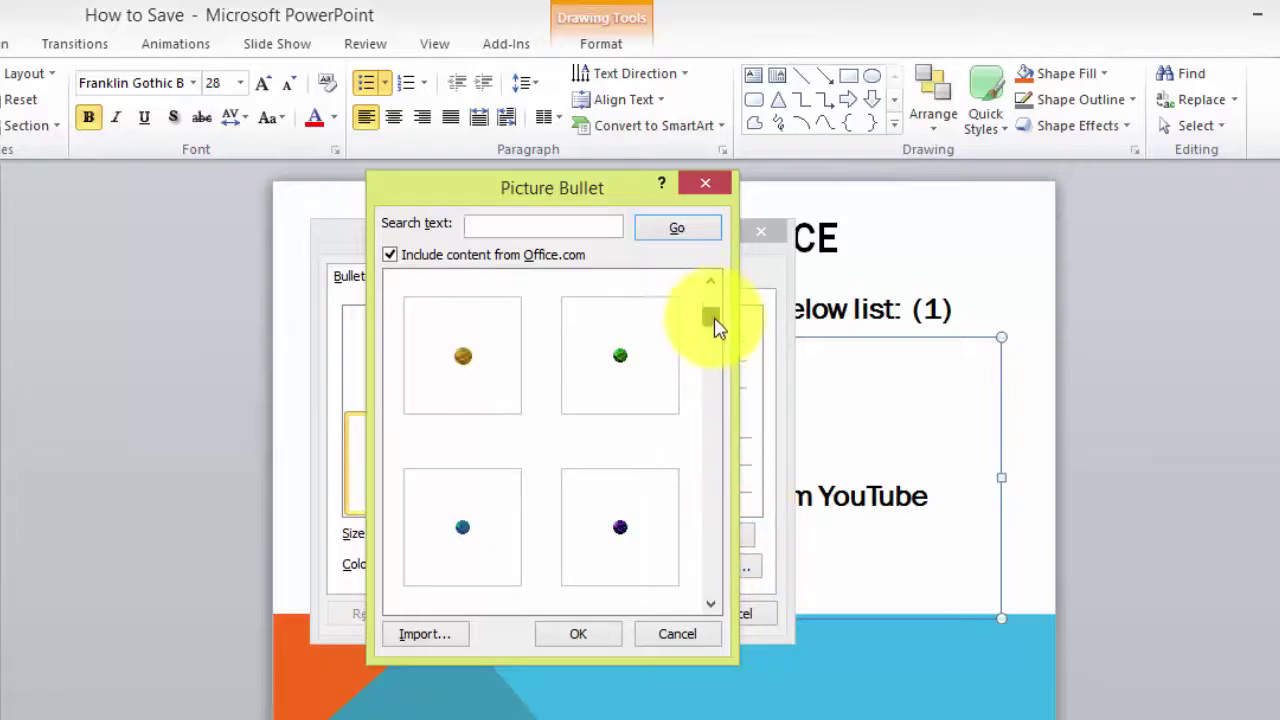
left_click_drag(714, 322, 722, 338)
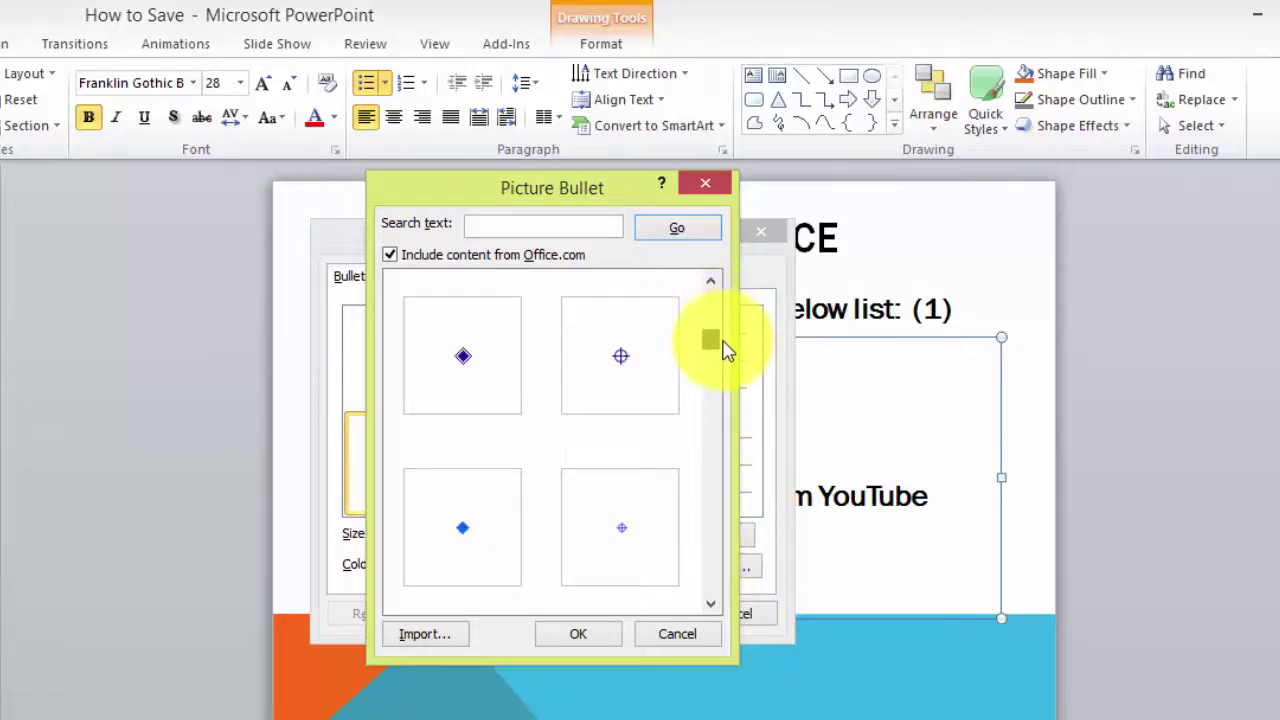
left_click_drag(719, 347, 717, 354)
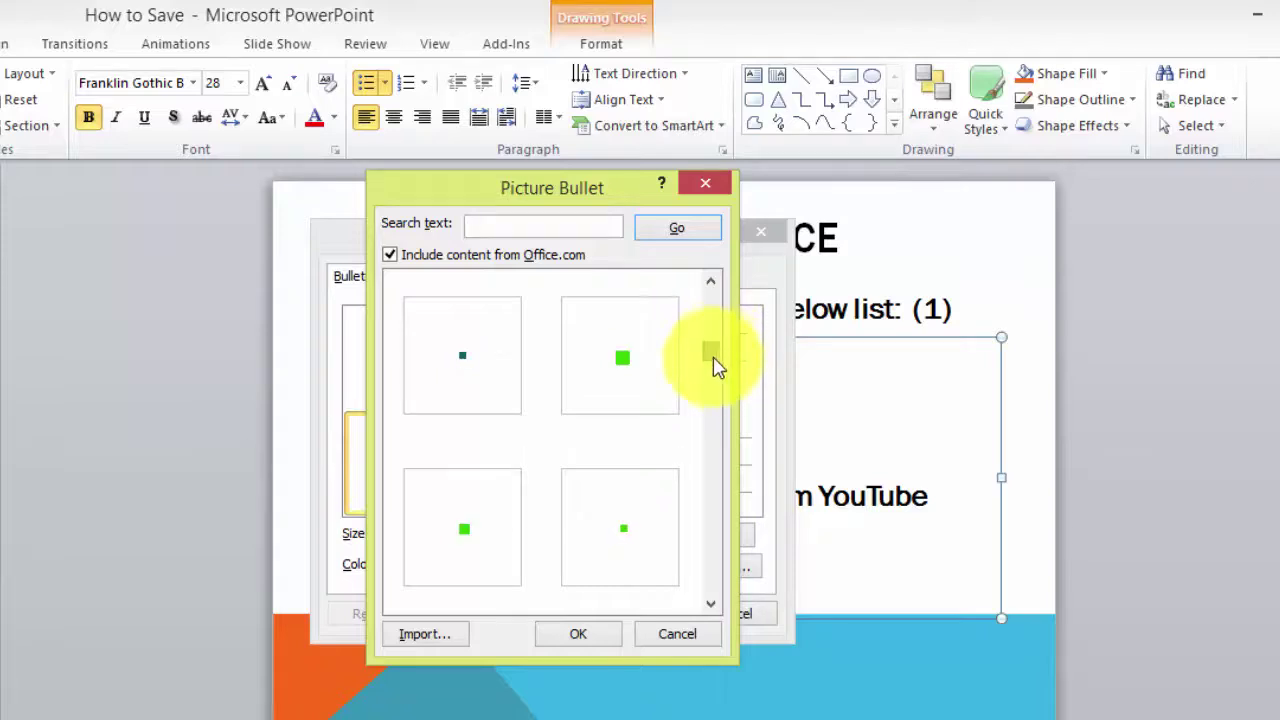
left_click(714, 283)
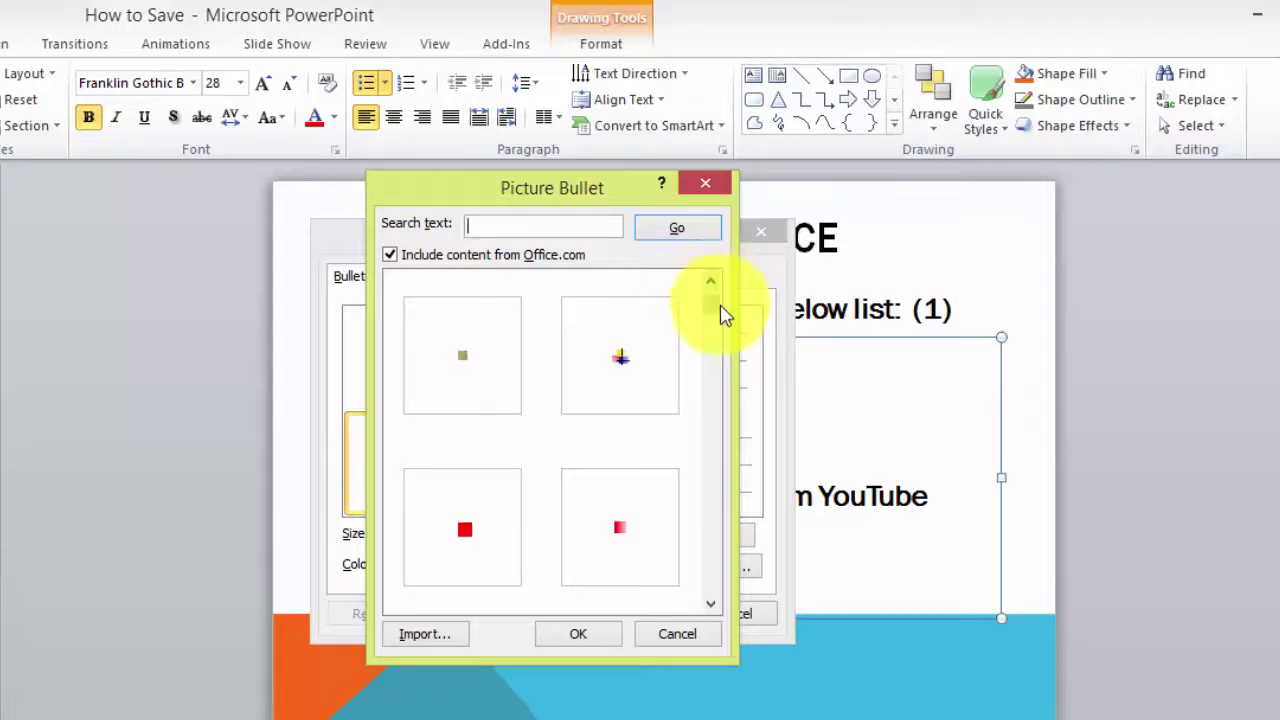
left_click(640, 349)
left_click(568, 634)
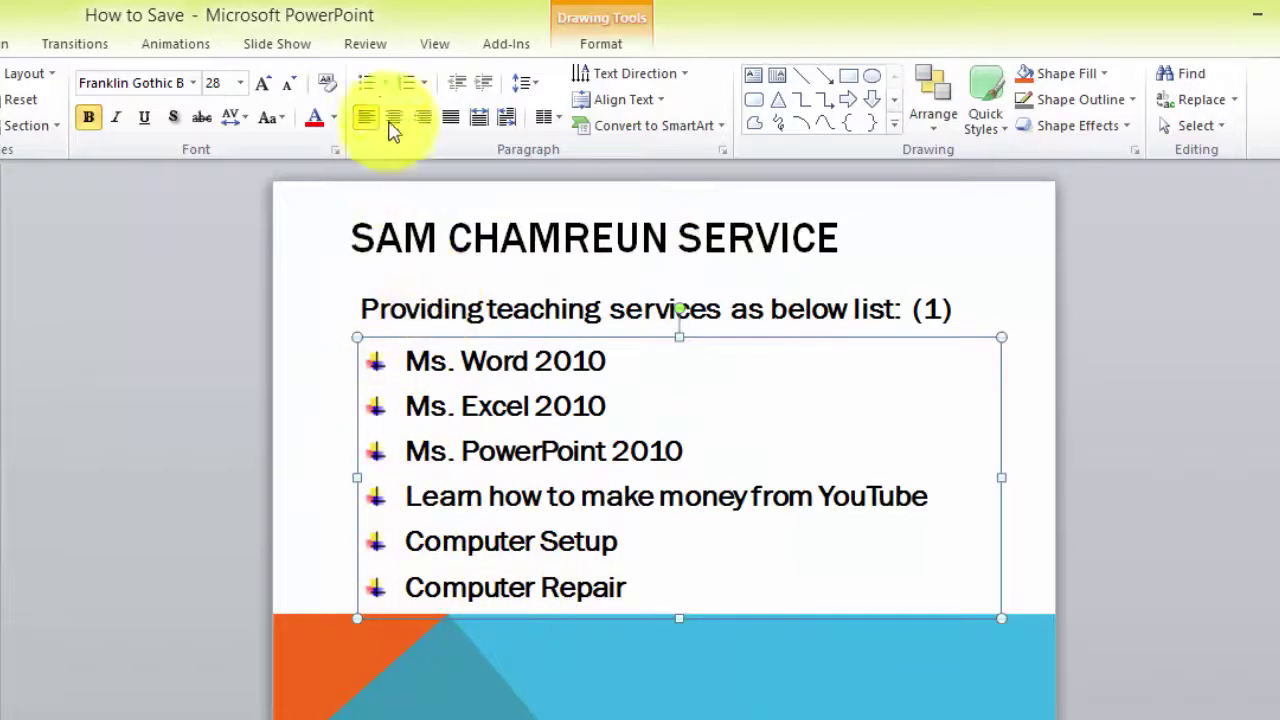
Step: Open Bullets and Numbering, go to Customize, and switch the symbol font to Wingdings
left_click(384, 83)
left_click(492, 428)
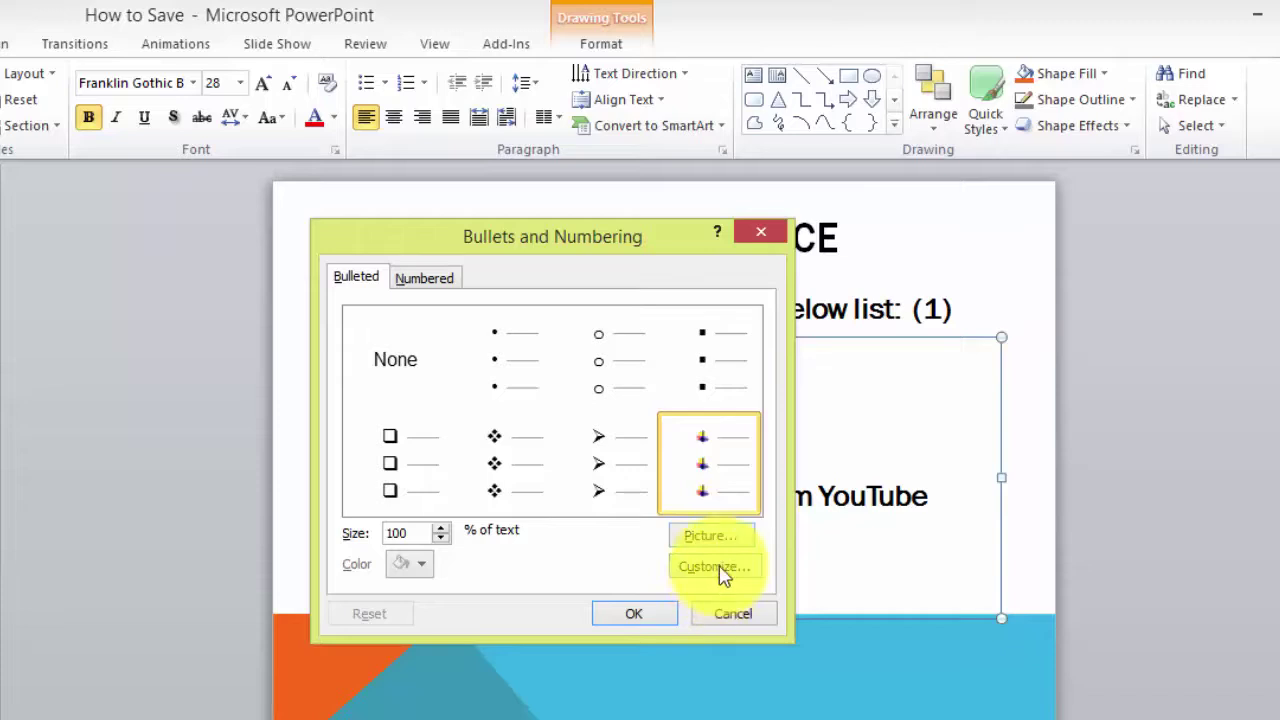
left_click(714, 567)
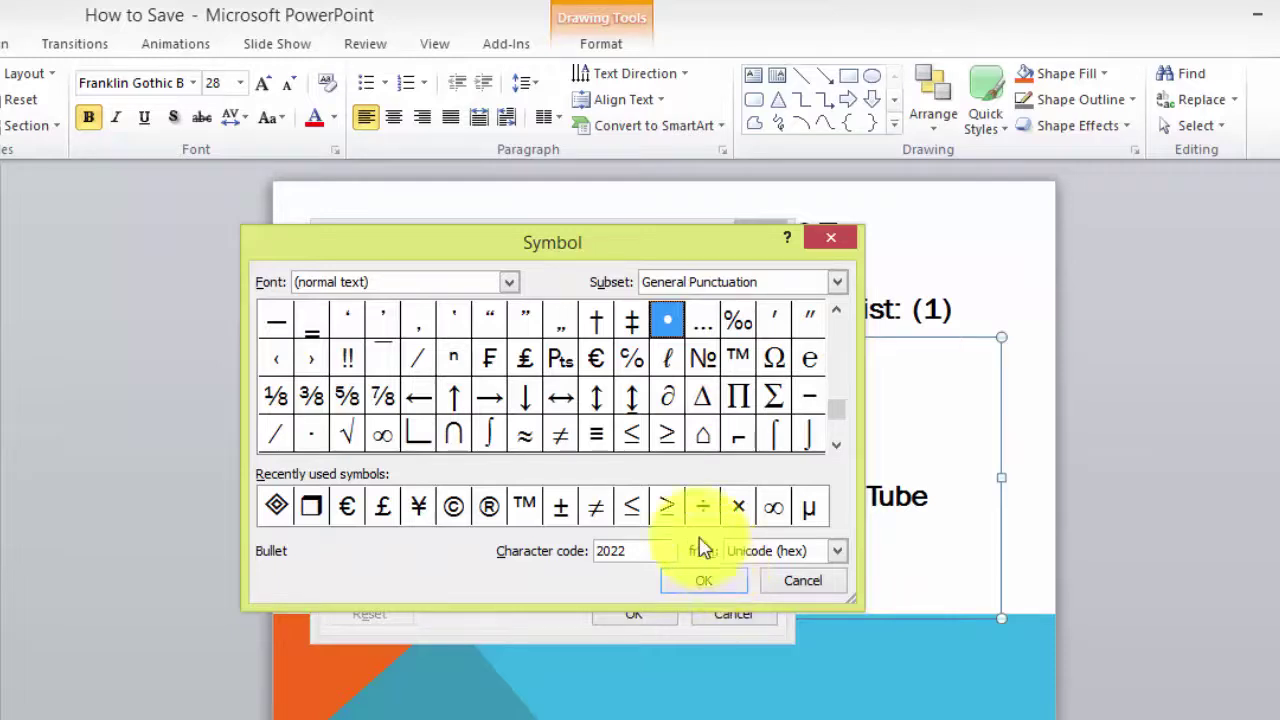
left_click(509, 283)
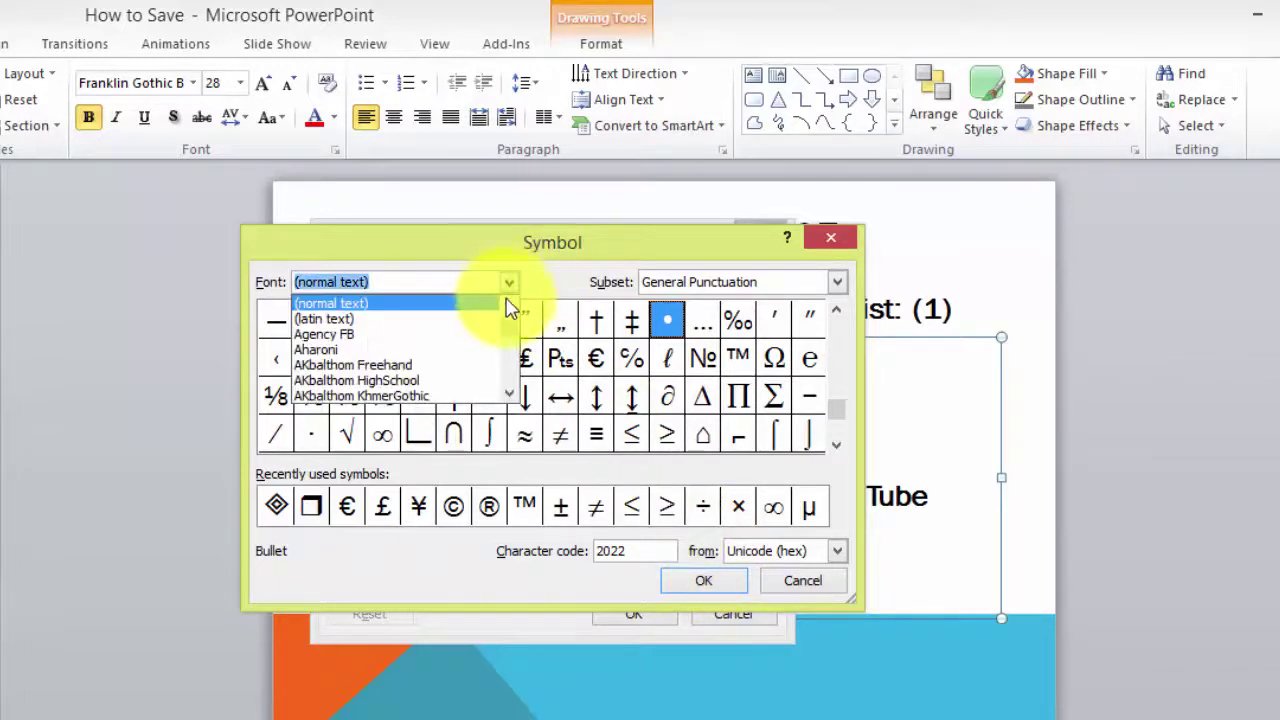
left_click_drag(510, 330, 517, 394)
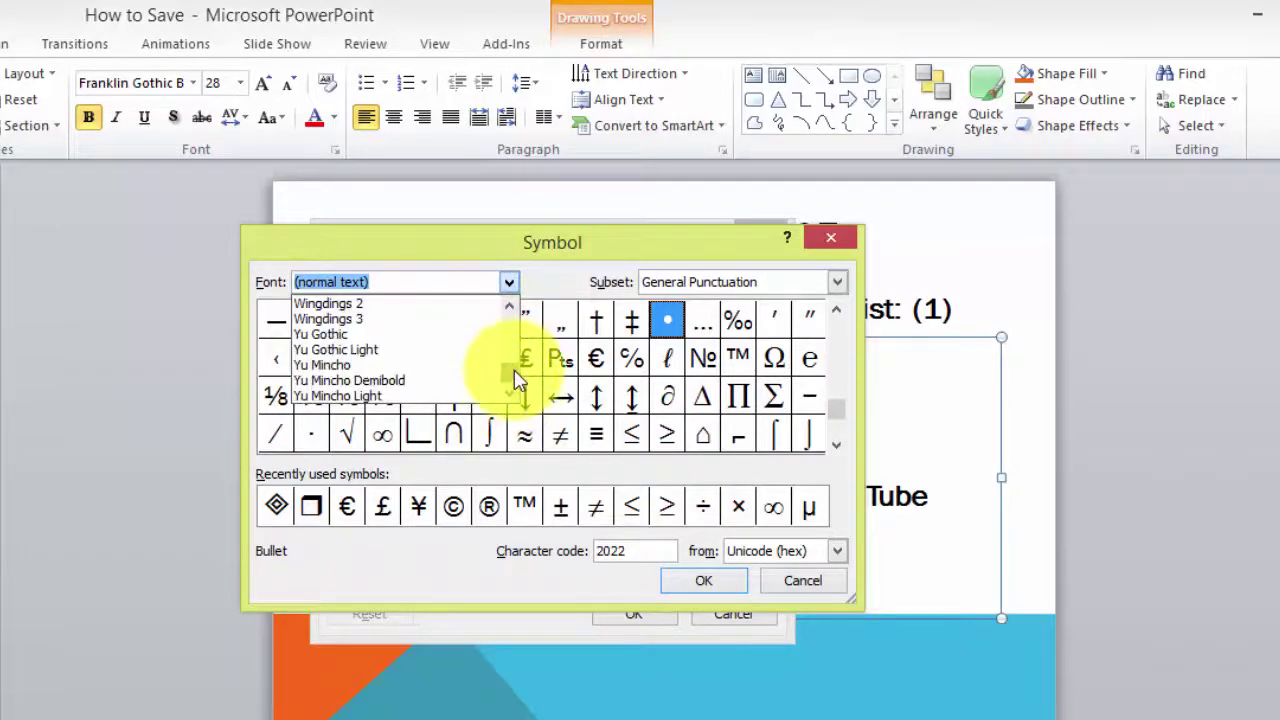
left_click(510, 308)
left_click(511, 309)
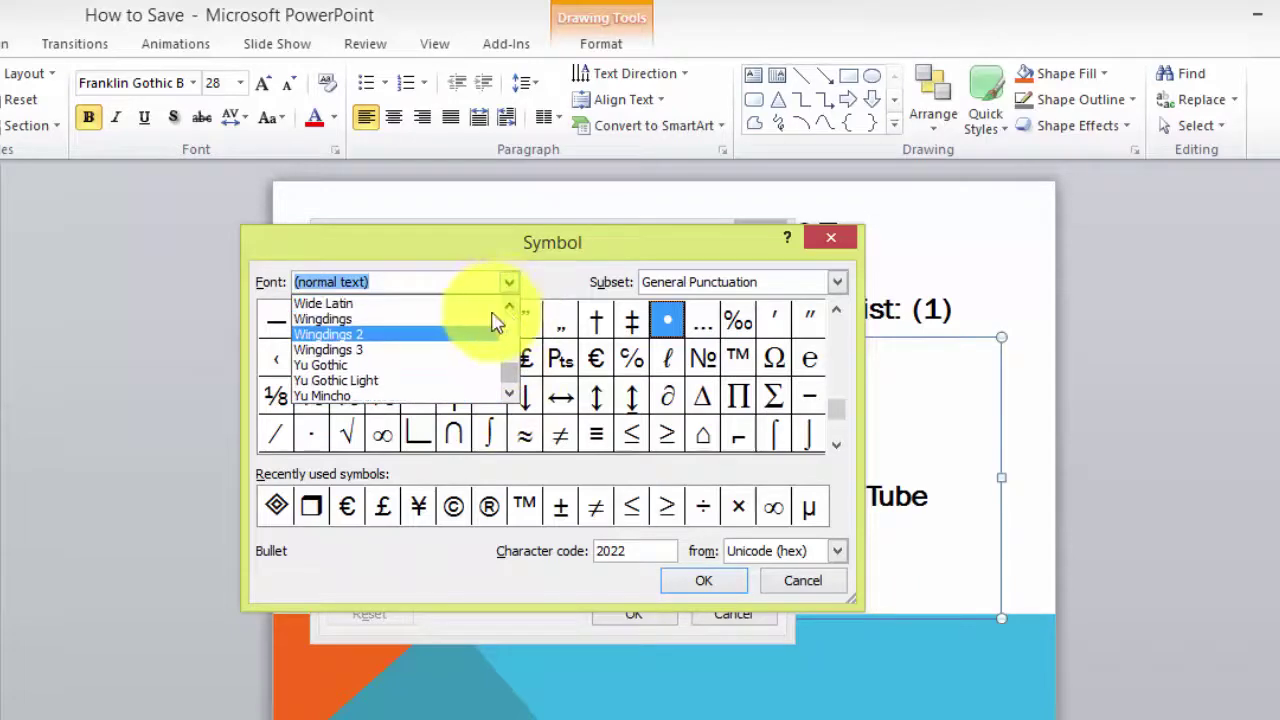
left_click(336, 320)
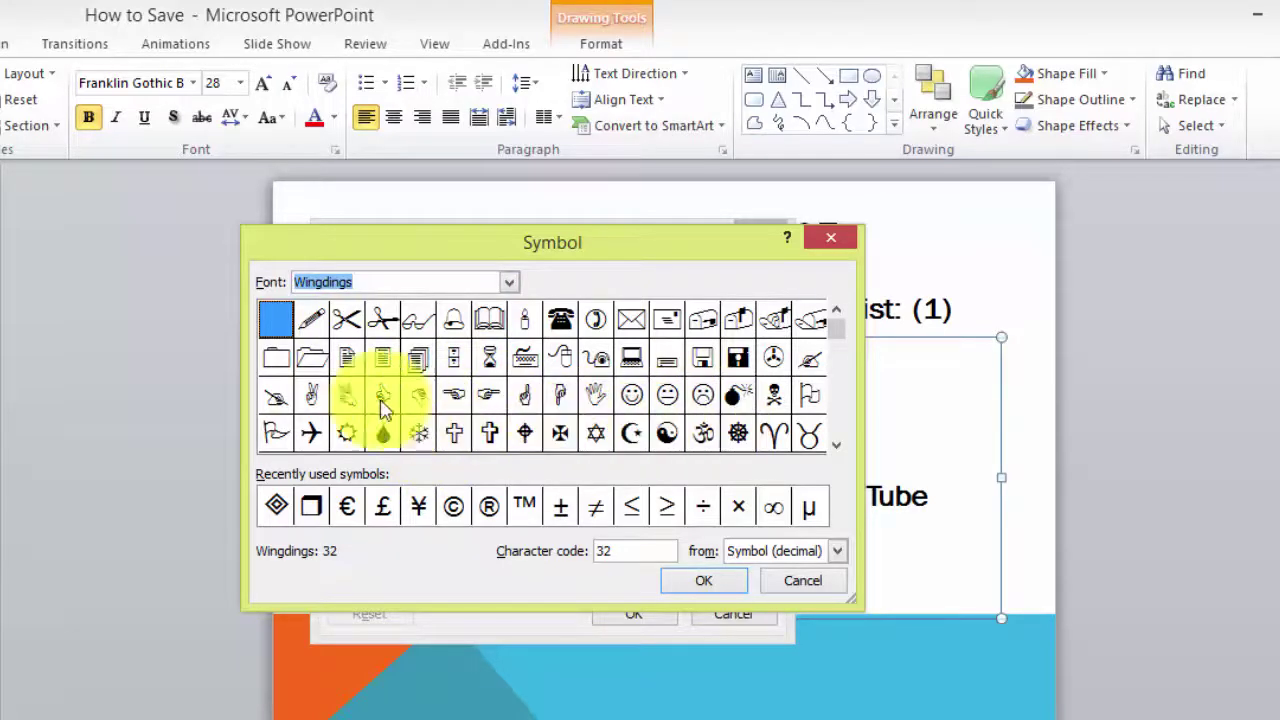
Step: Choose the Wingdings circled-arrow symbol (code 220) as the bullet and confirm it
left_click(735, 400)
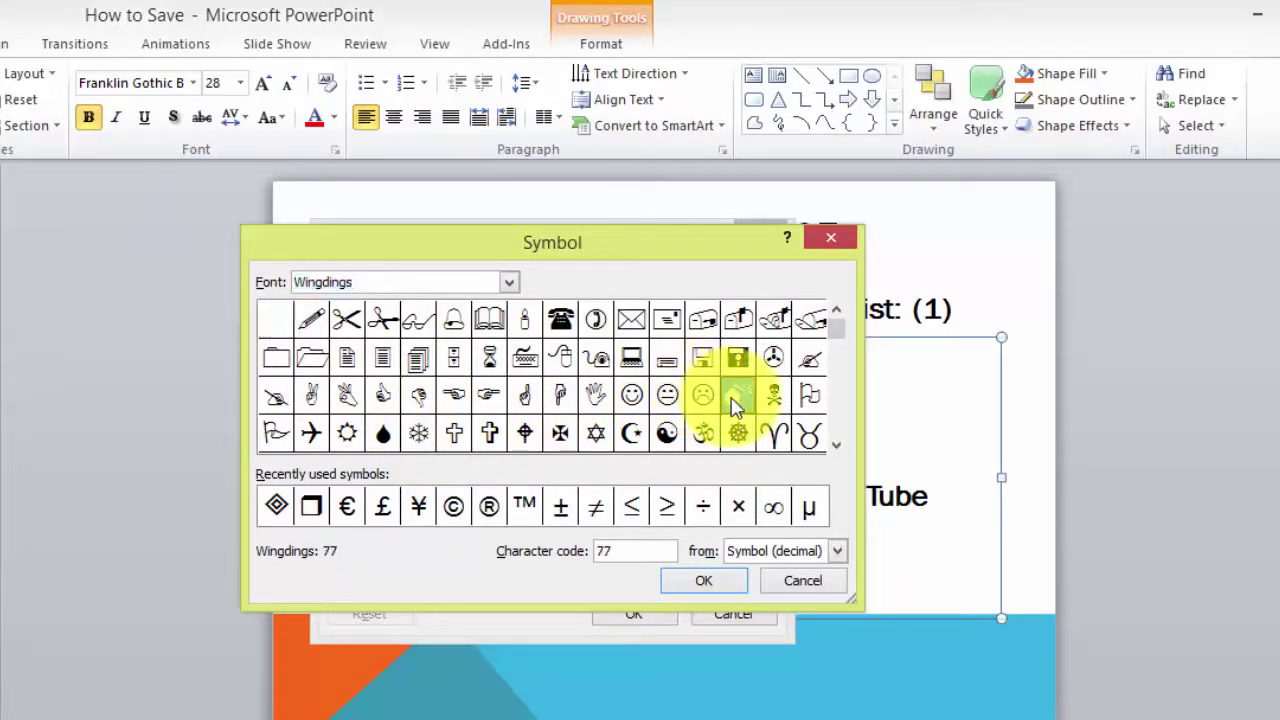
left_click(383, 432)
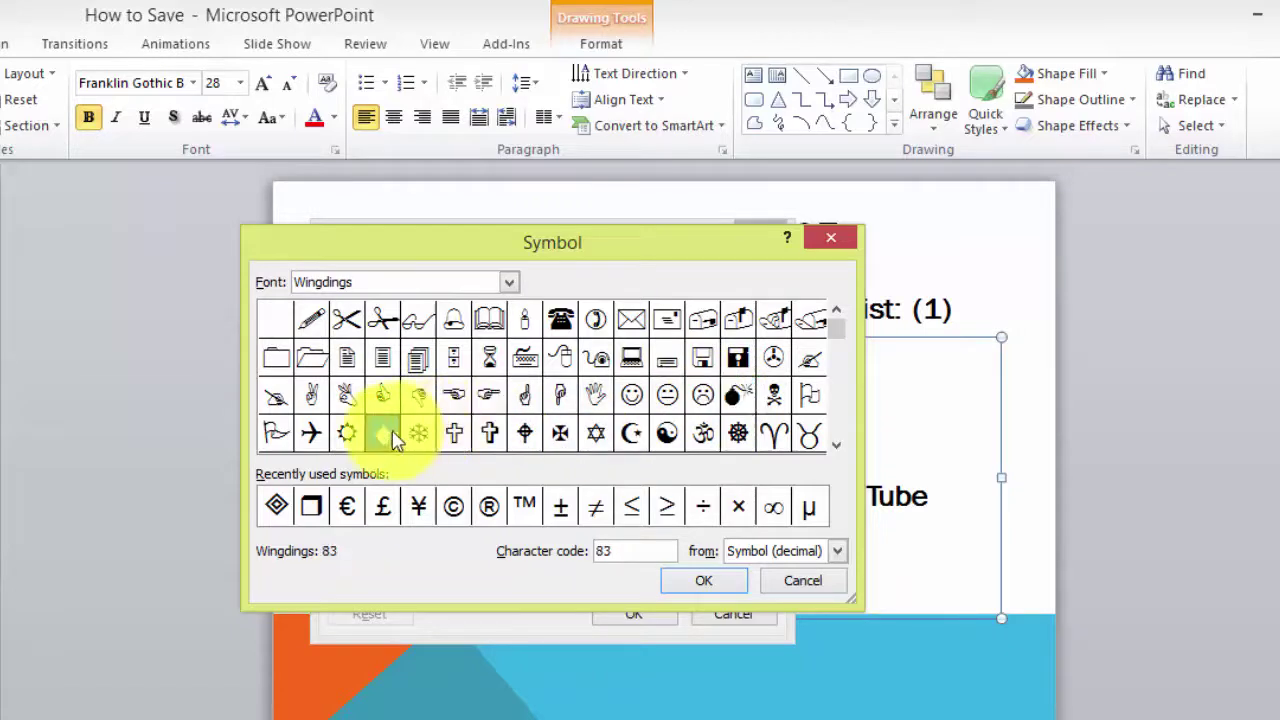
left_click(322, 440)
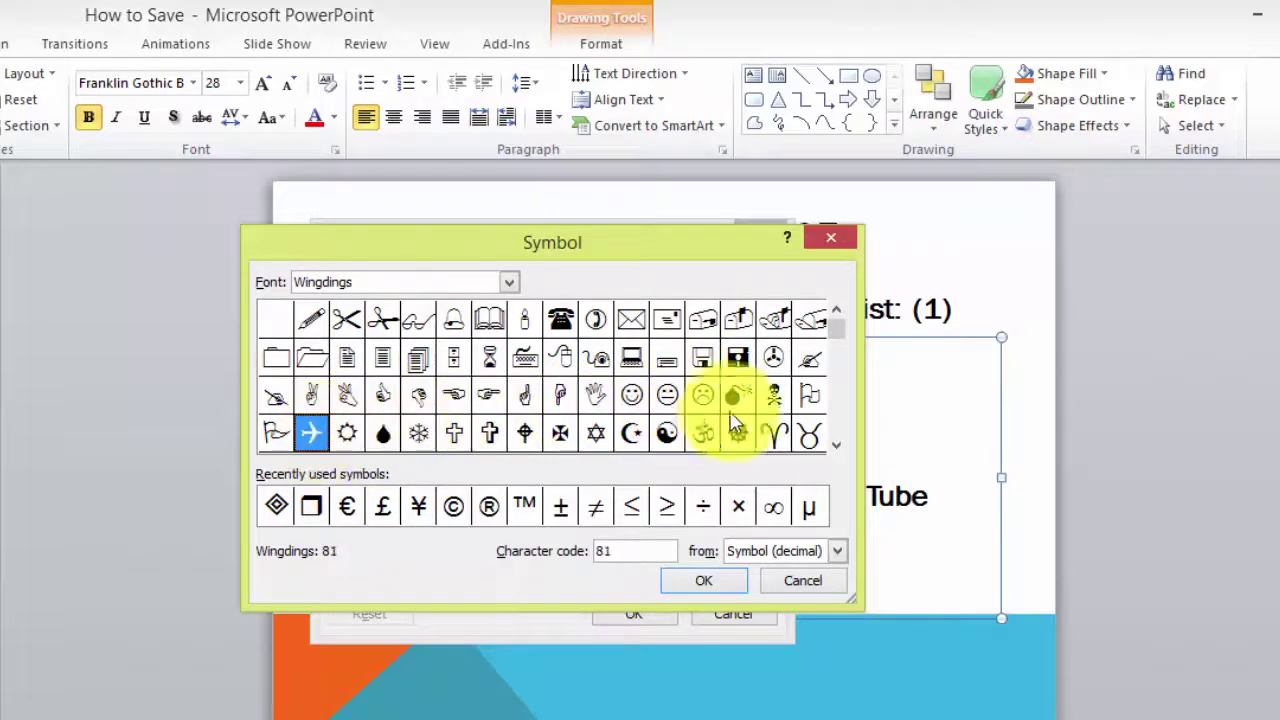
left_click(837, 446)
left_click(837, 450)
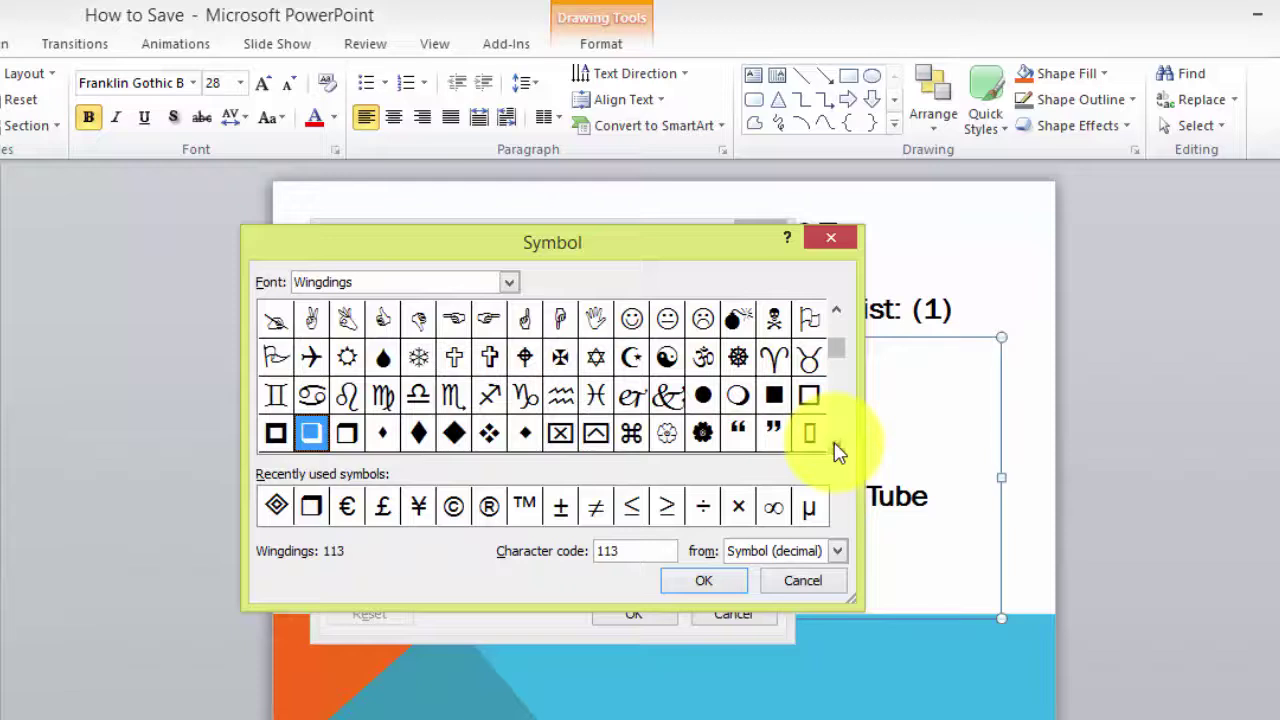
left_click(837, 450)
left_click(837, 450)
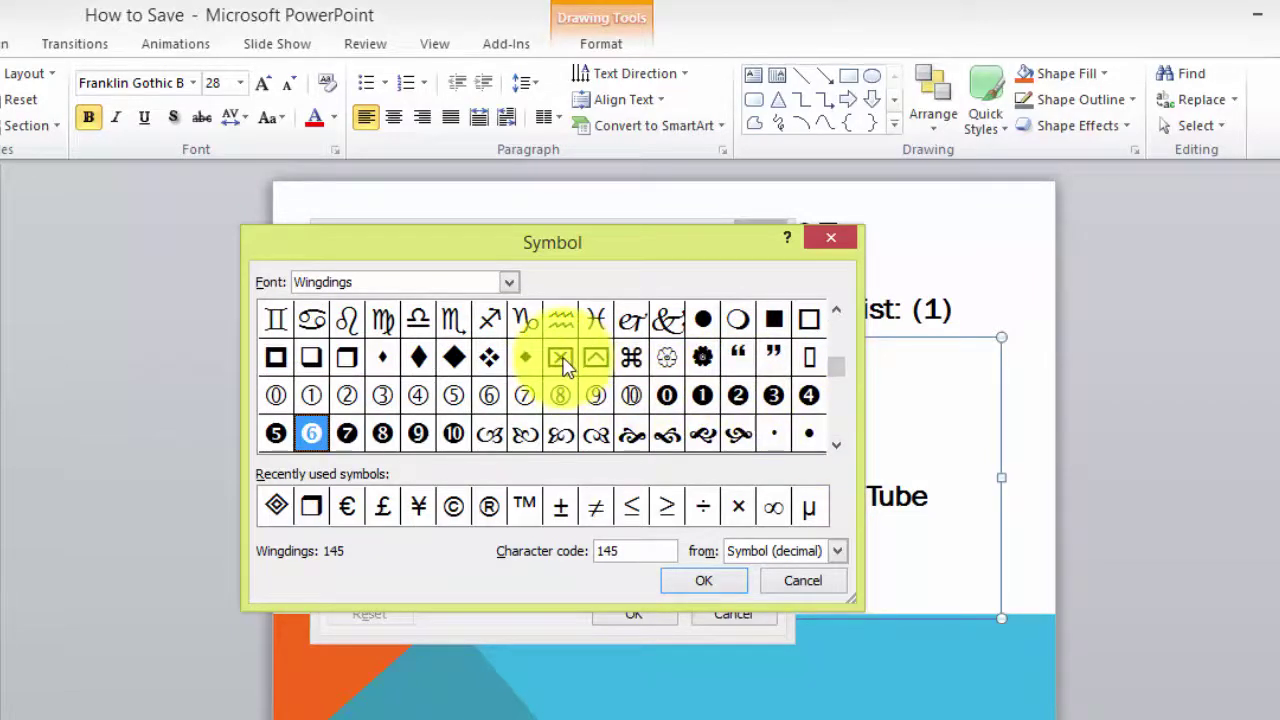
left_click(836, 448)
left_click(836, 448)
left_click(836, 448)
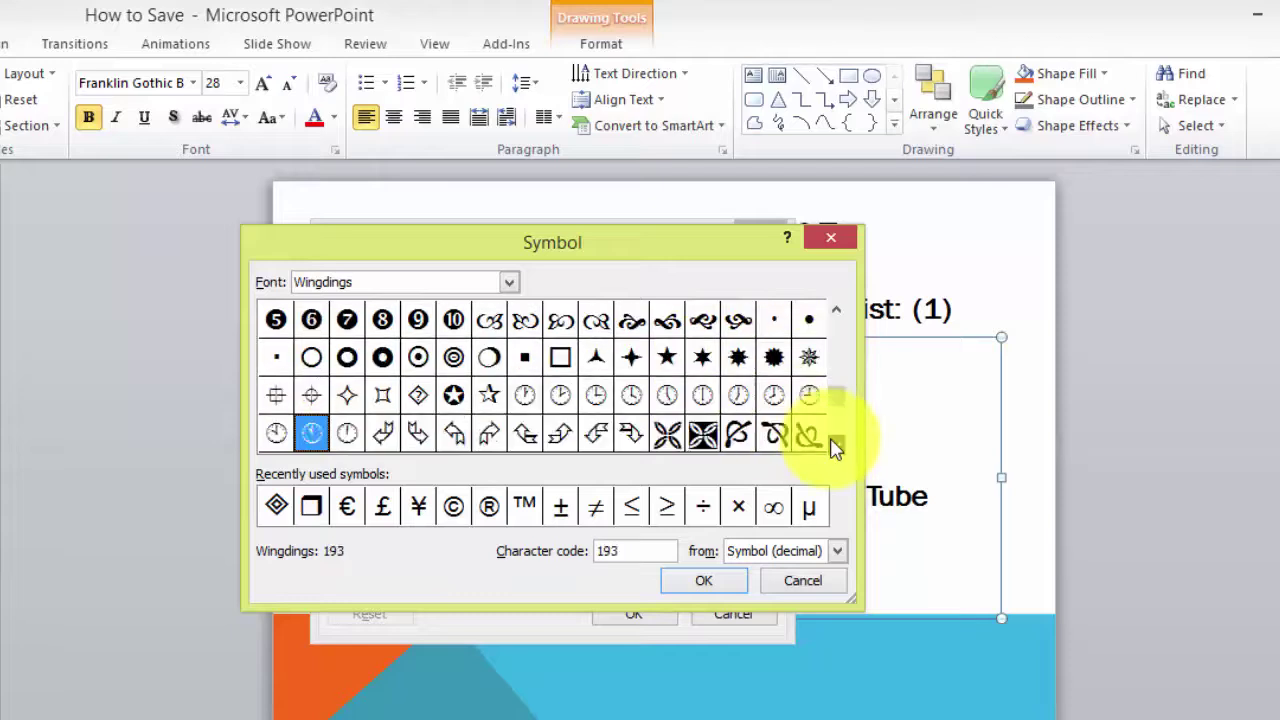
left_click(836, 448)
left_click(836, 448)
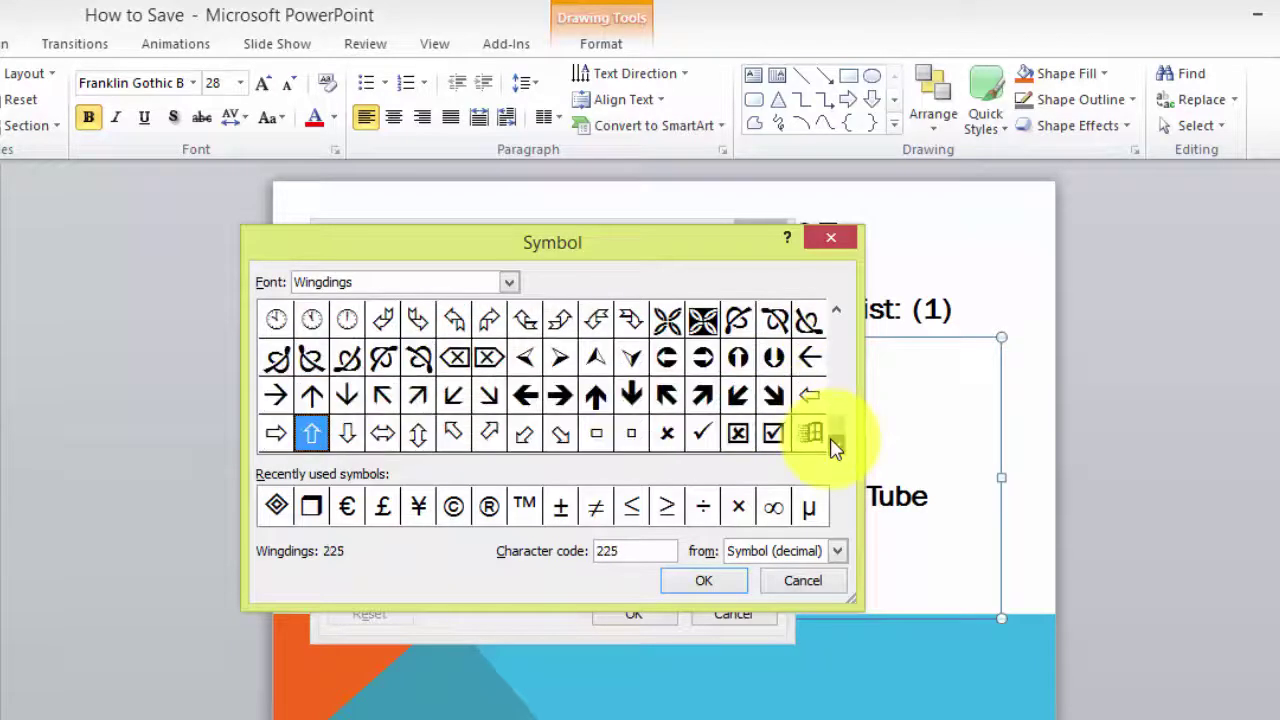
left_click(702, 357)
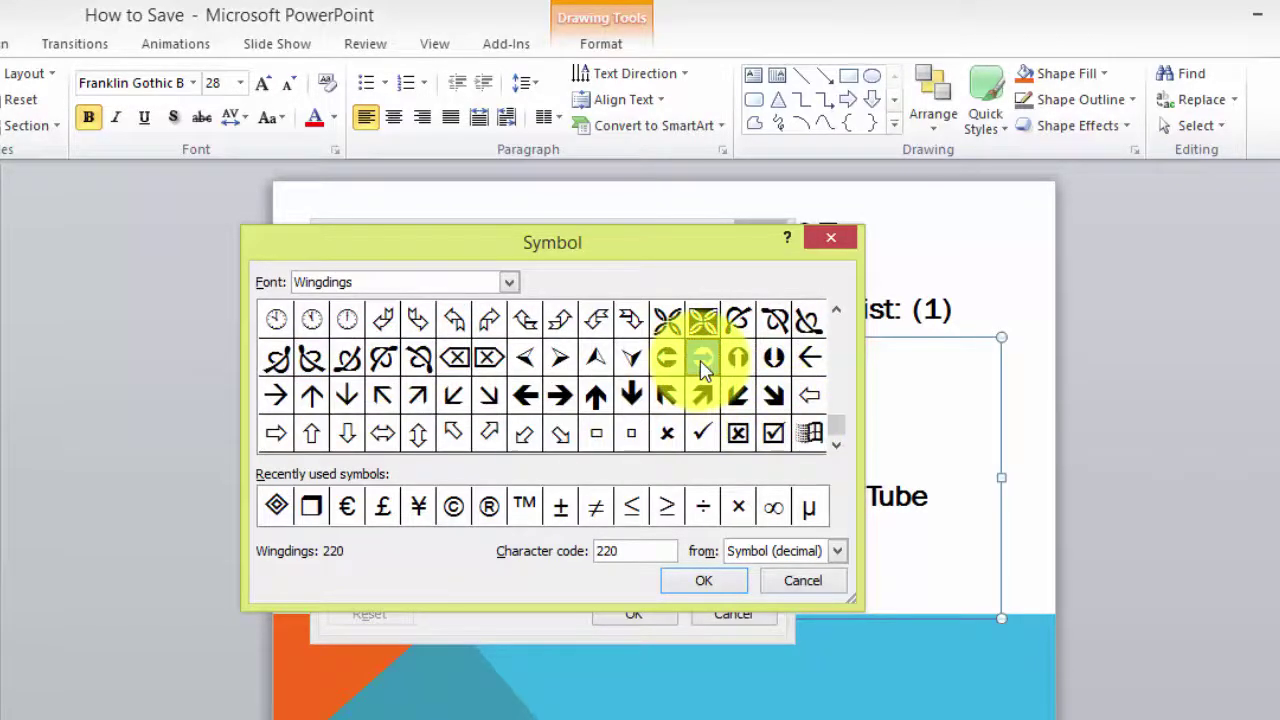
left_click(704, 582)
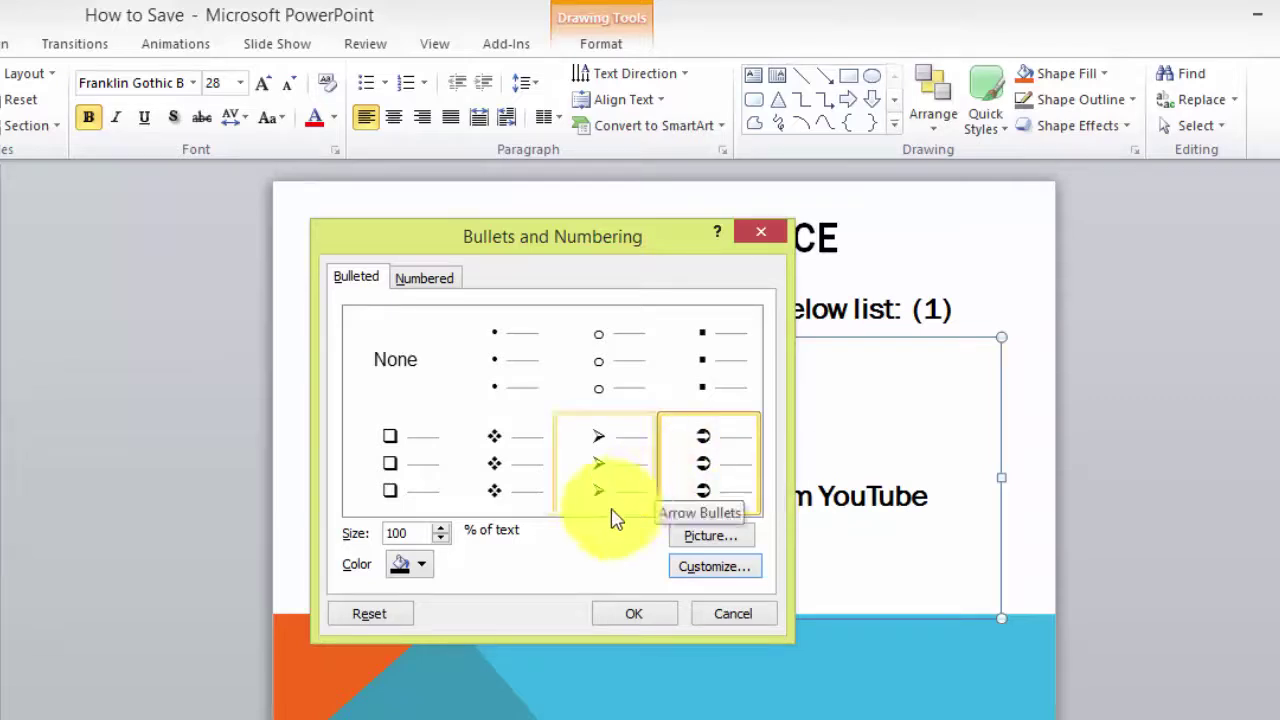
Step: Colour the circled-arrow bullets dark red and size them at 130% of text
left_click(425, 566)
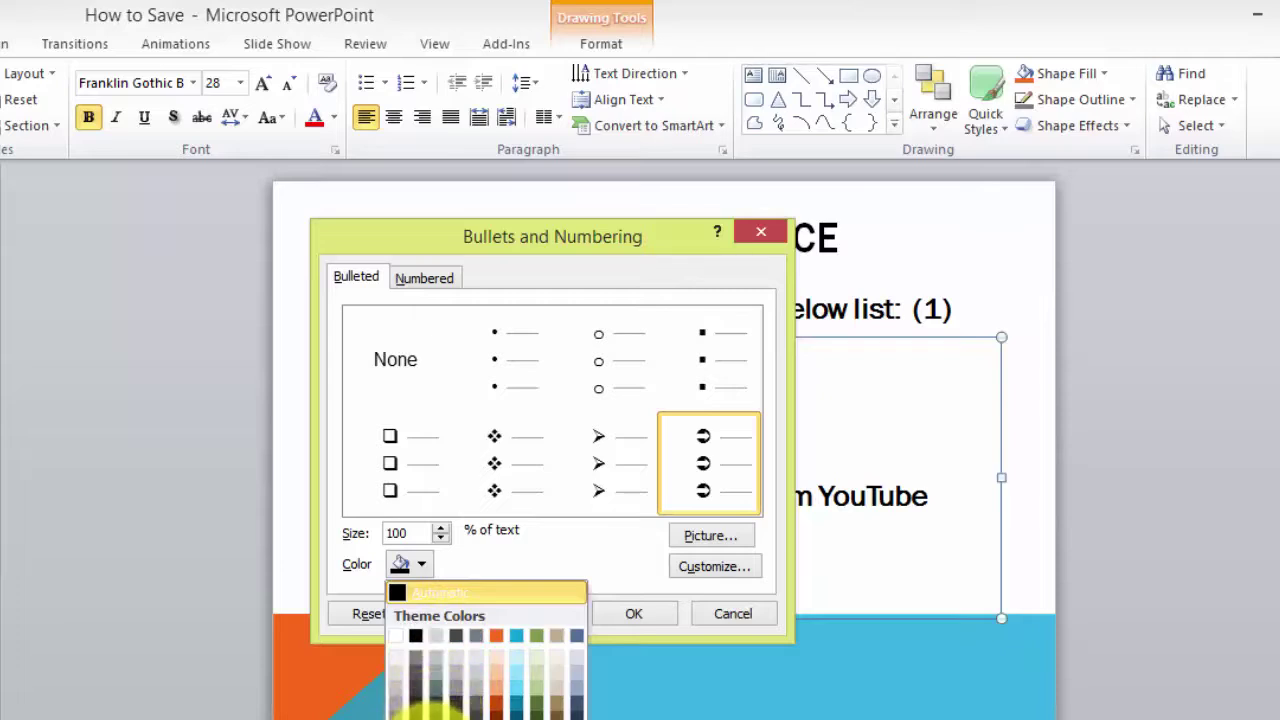
left_click(540, 708)
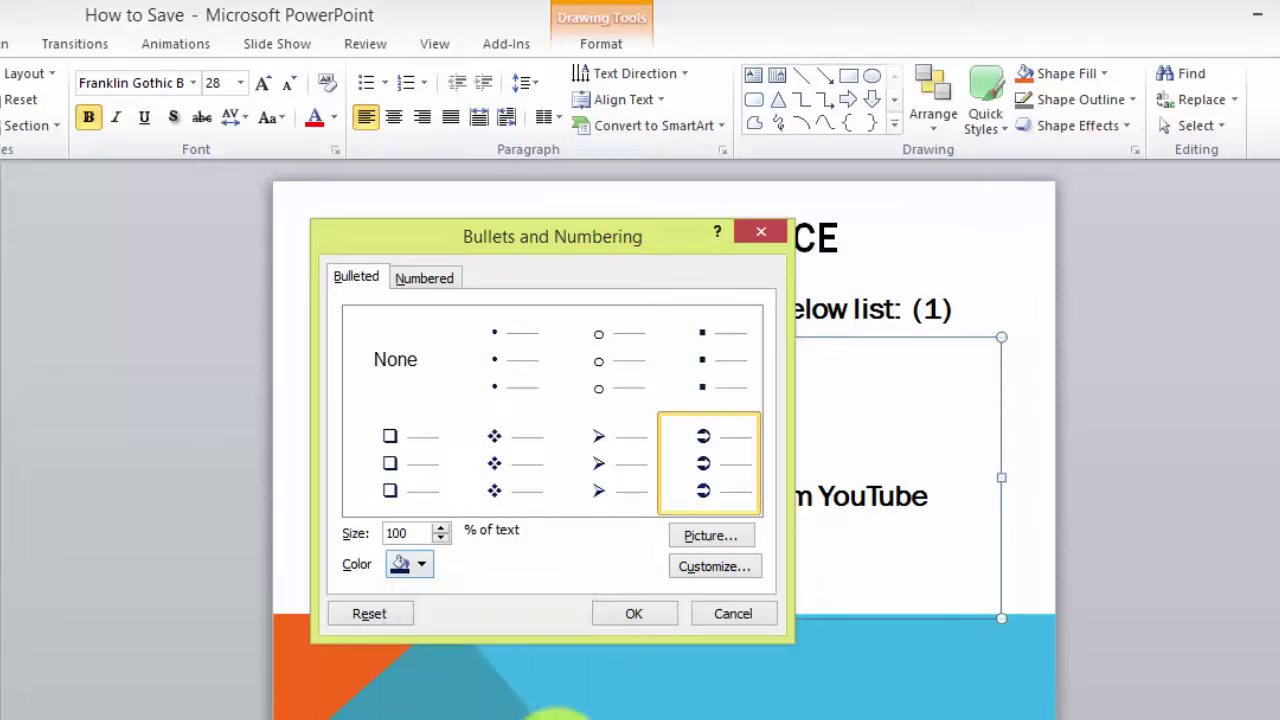
left_click(427, 568)
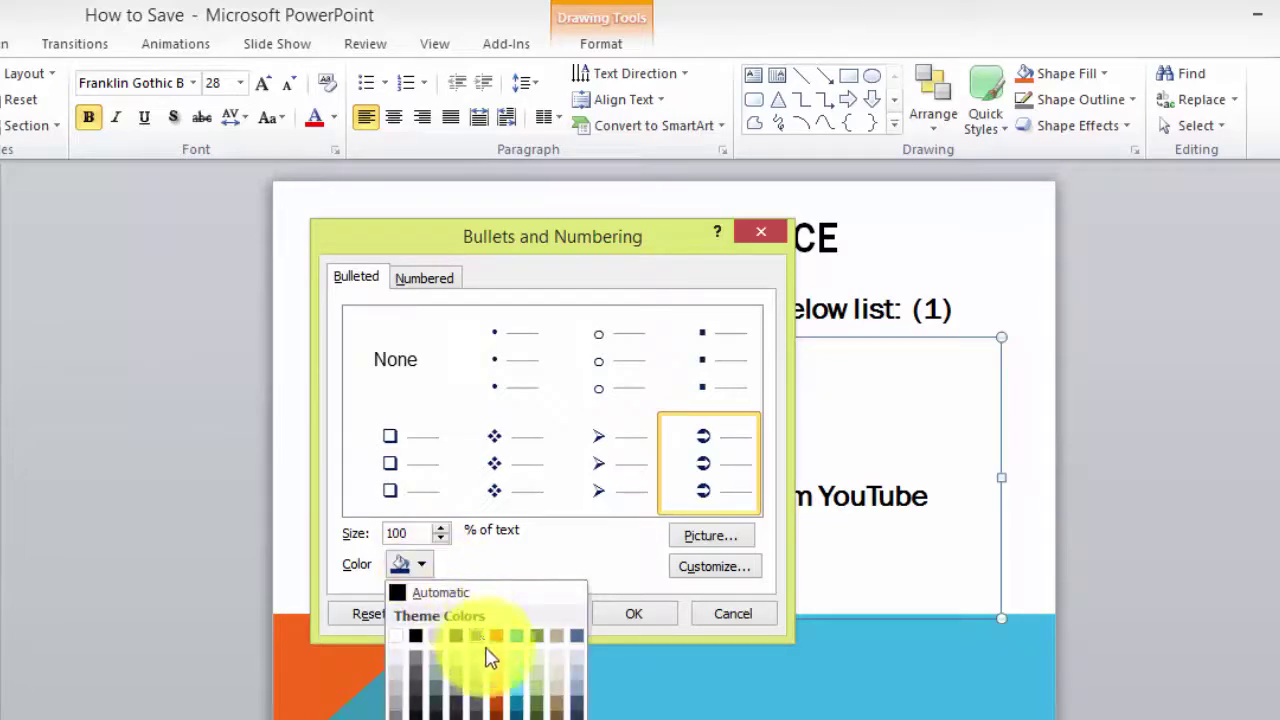
left_click(496, 690)
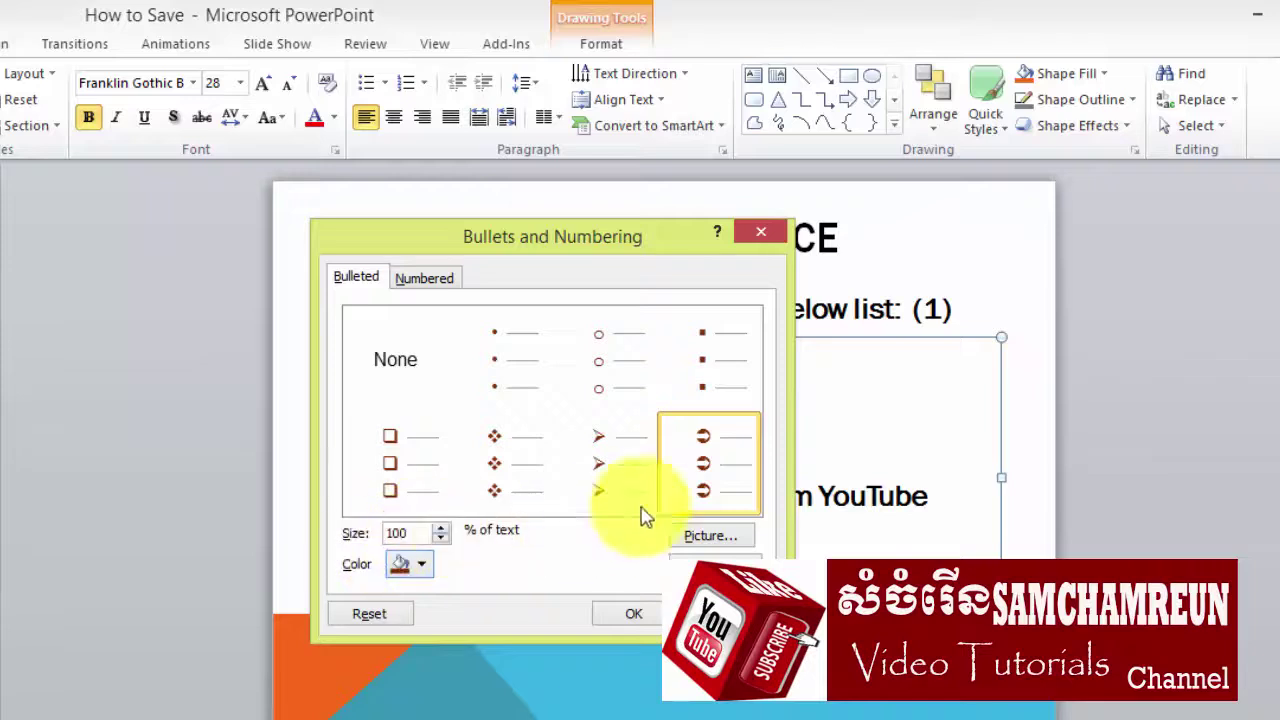
left_click(443, 529)
left_click(443, 529)
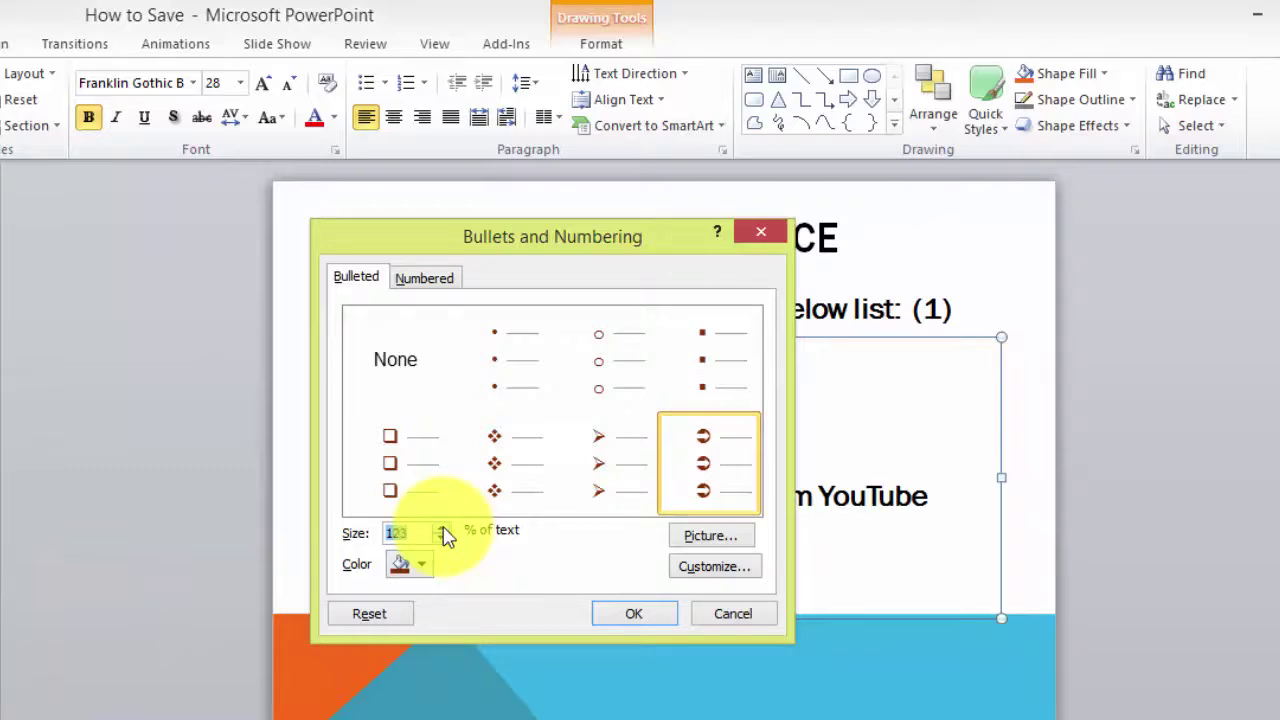
left_click(443, 532)
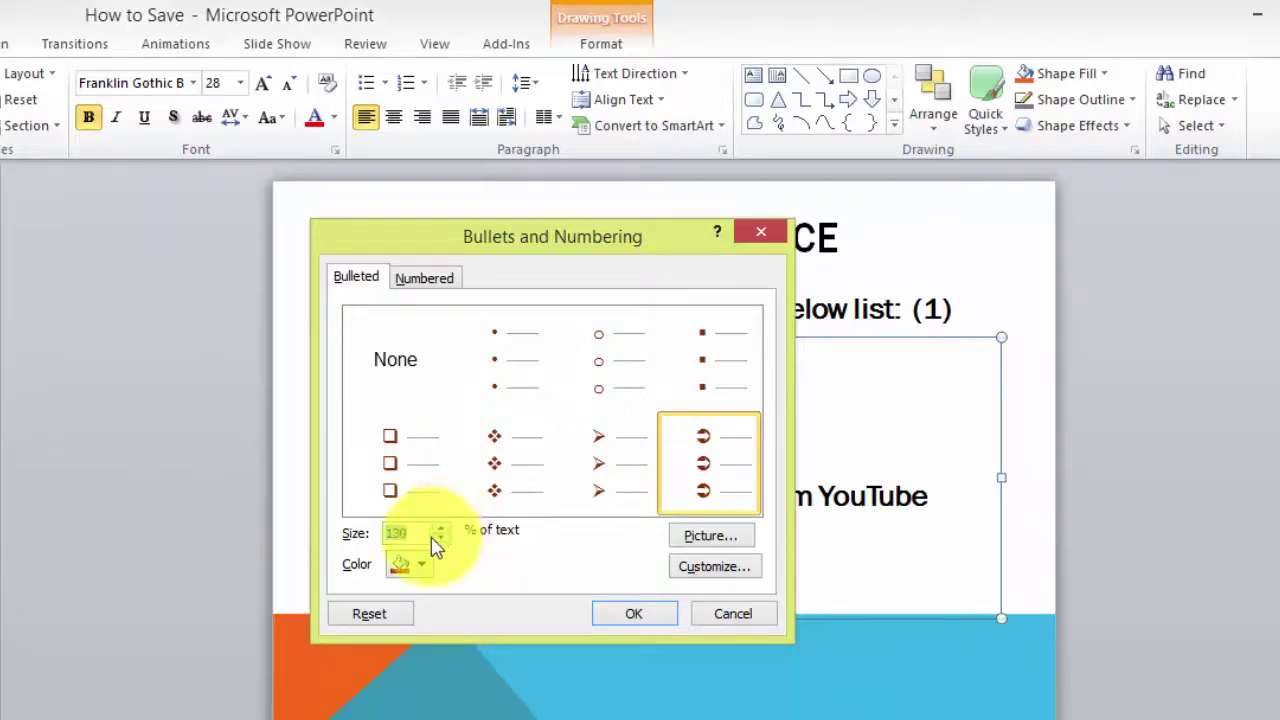
left_click(632, 622)
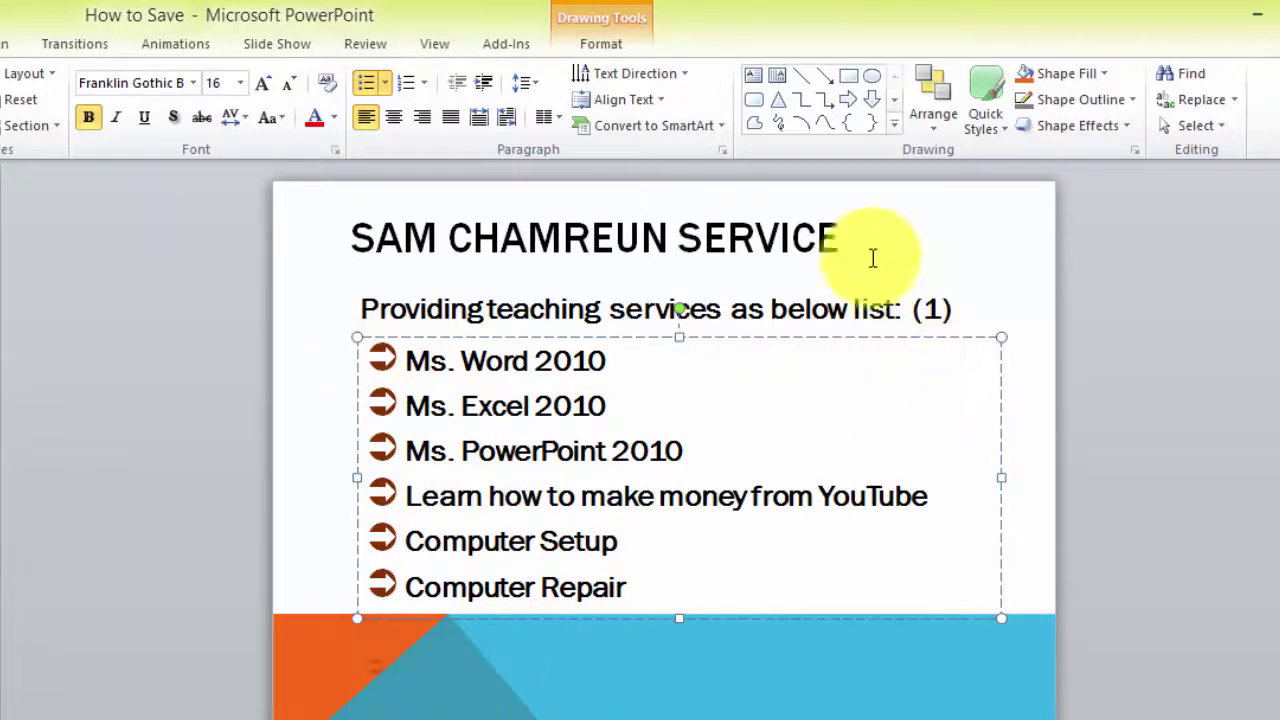
left_click(840, 250)
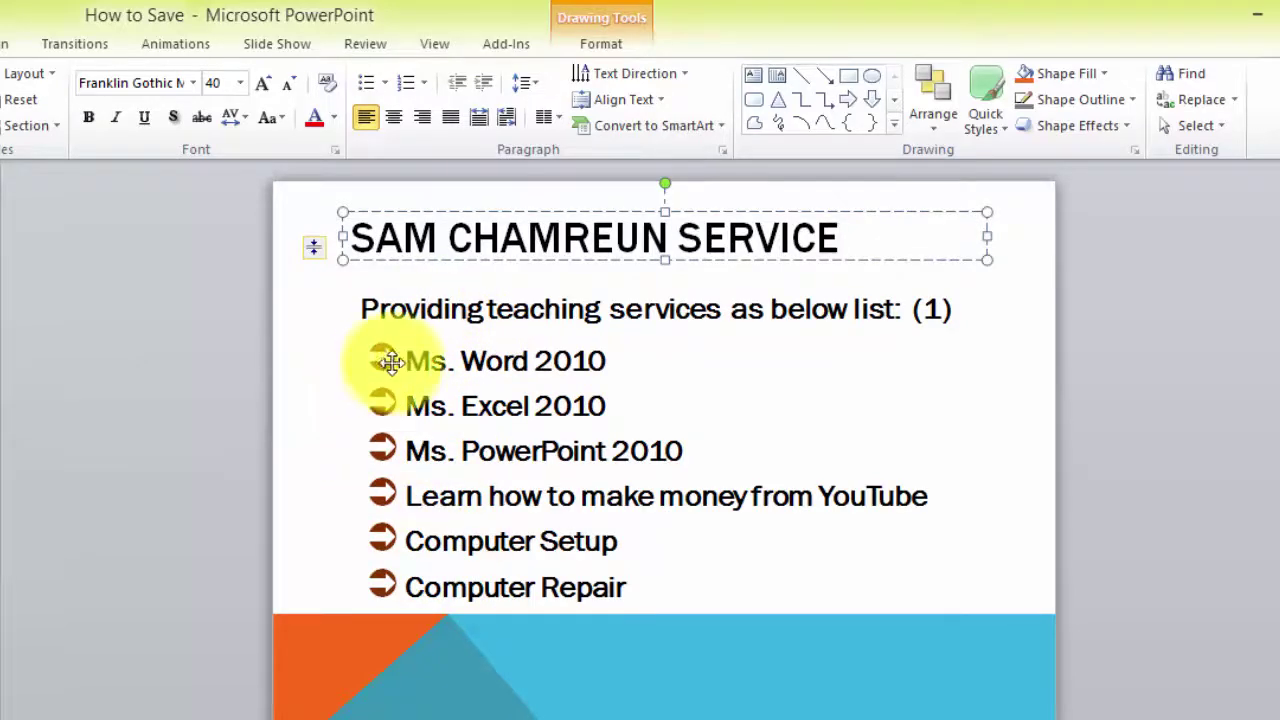
left_click(430, 490)
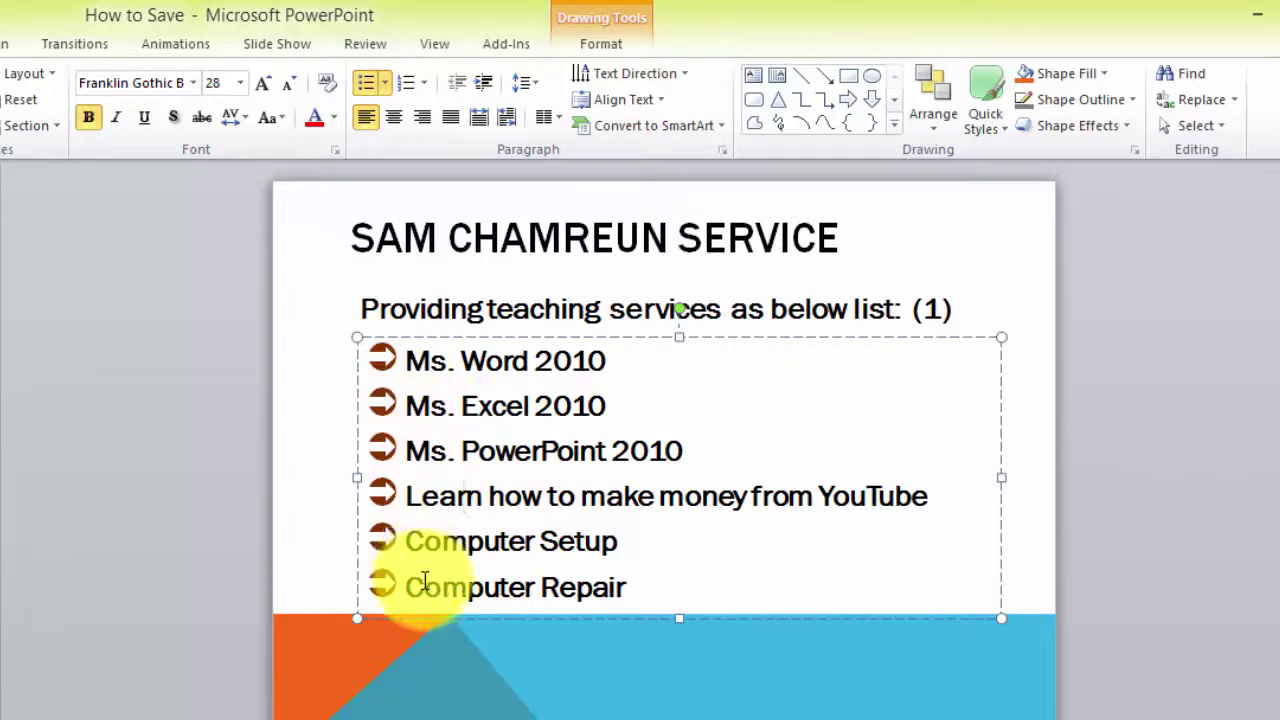
left_click(614, 587)
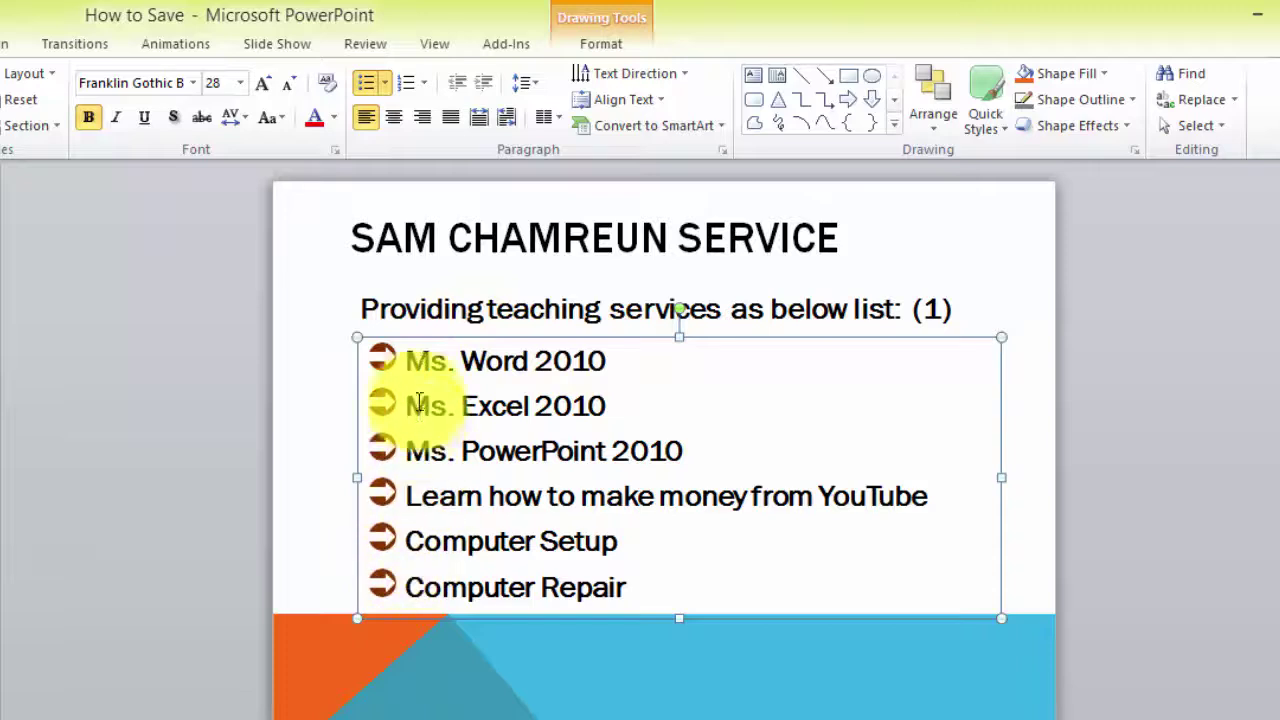
Step: Apply the '1. 2. 3.' numbering format to slide 4's six-item list
left_click(425, 84)
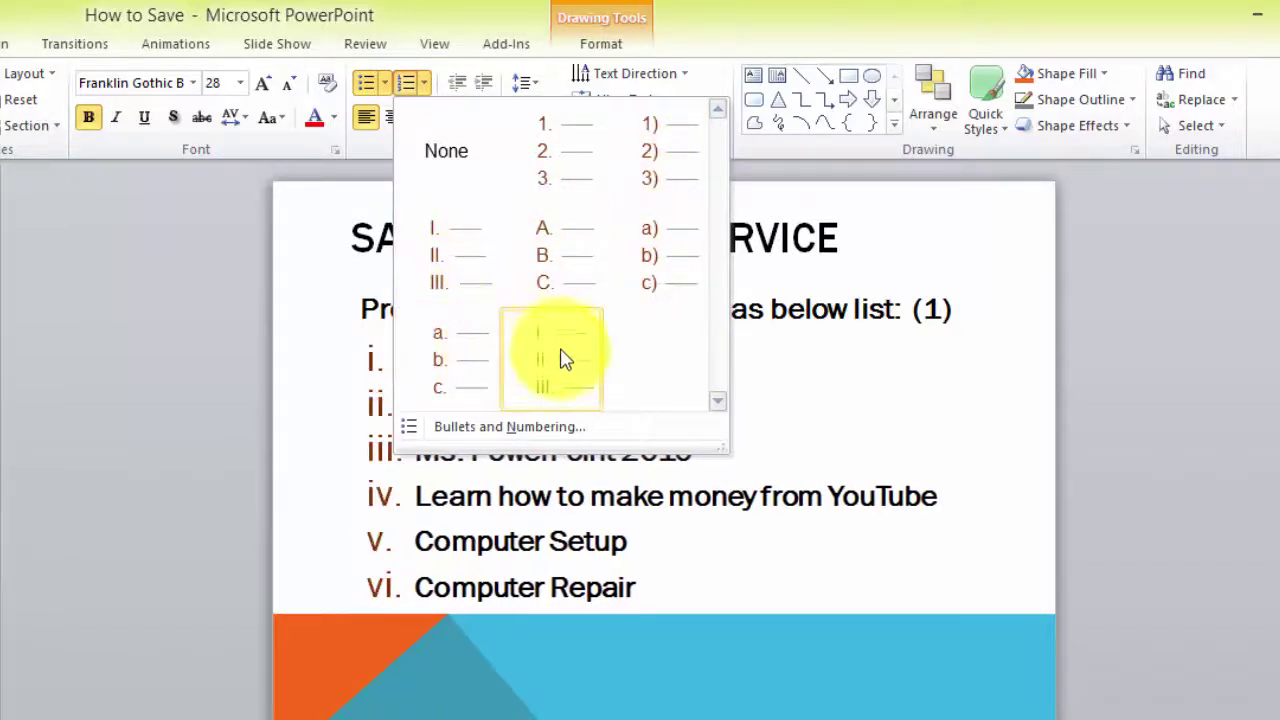
left_click(557, 160)
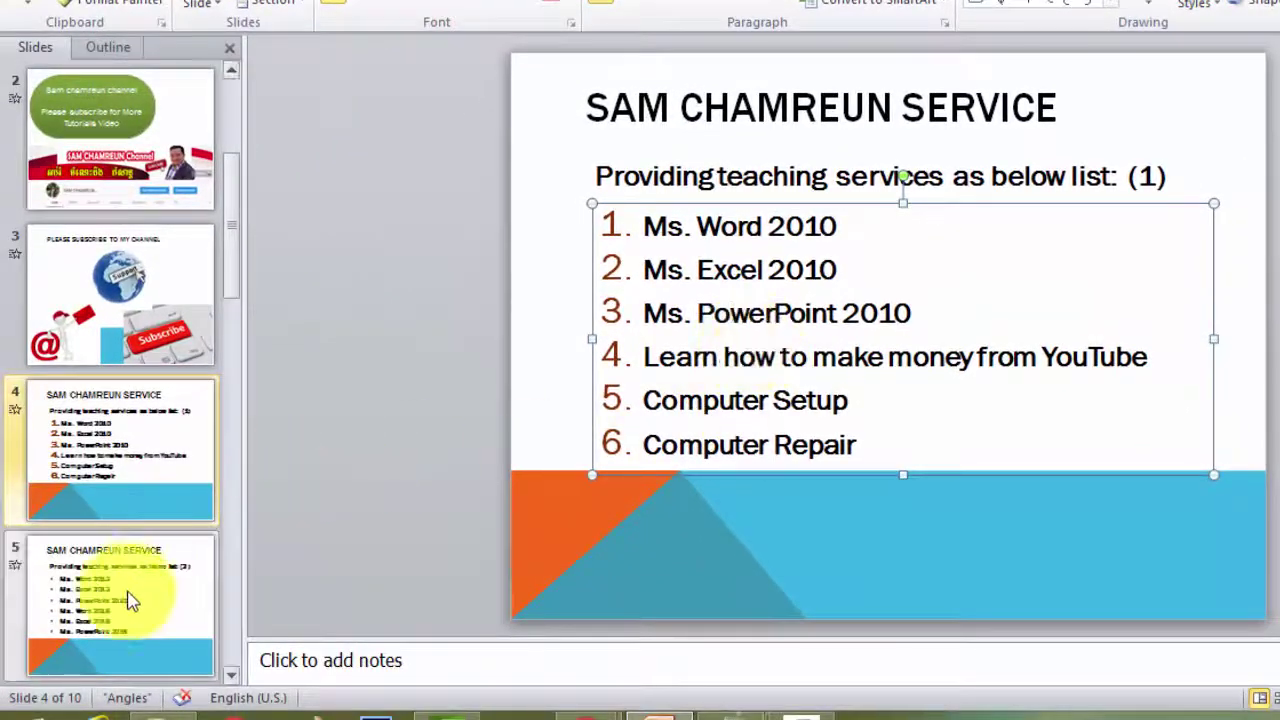
Step: Switch back and forth between slides 4 and 5, then click into slide 5's list
left_click(130, 600)
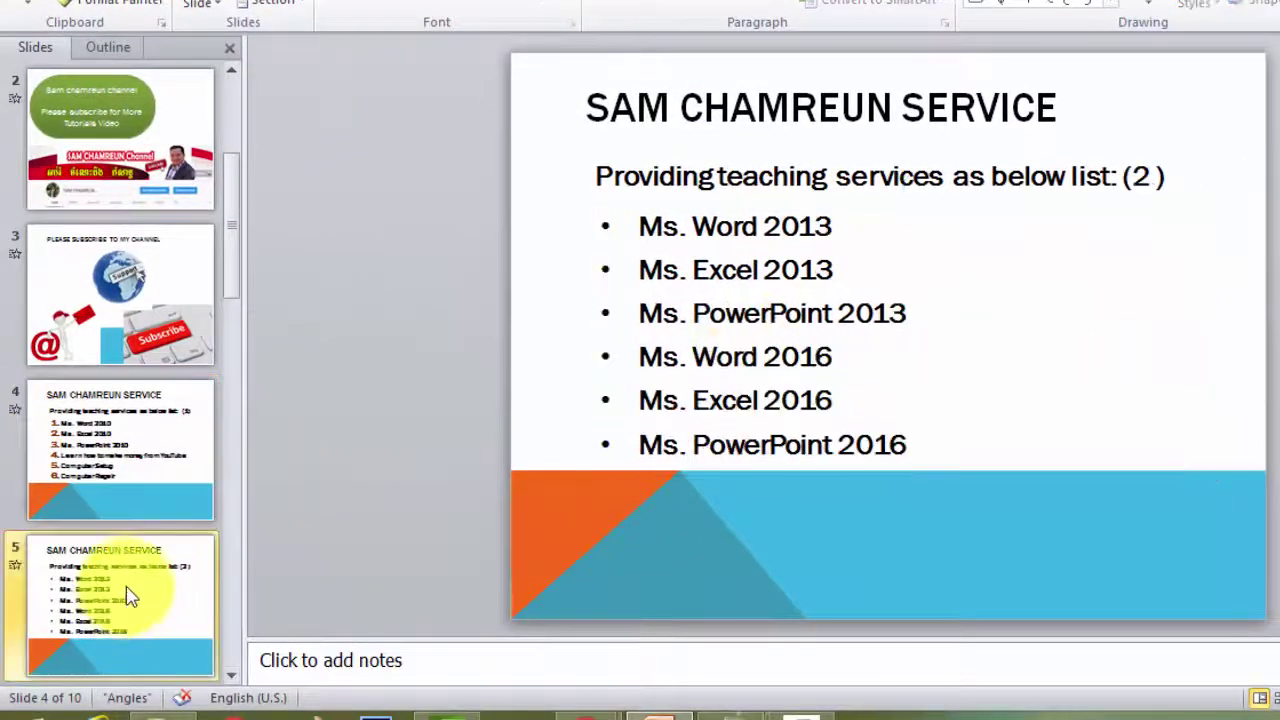
left_click(160, 460)
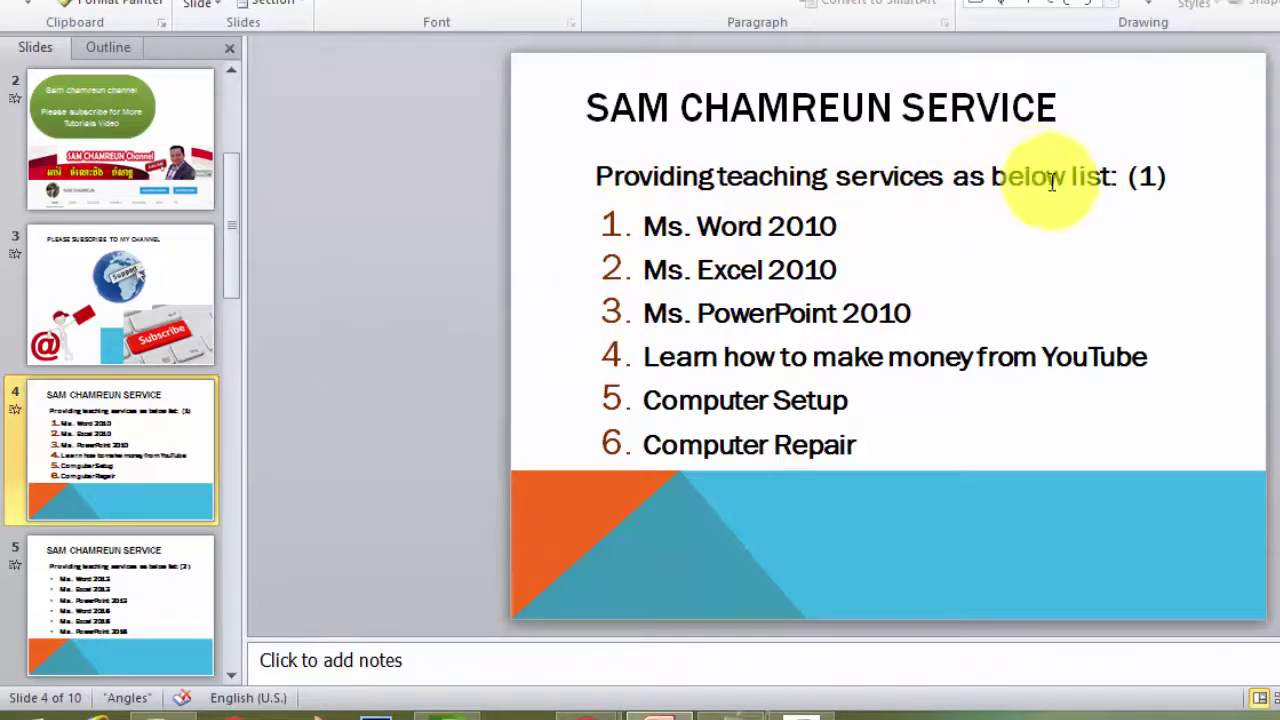
left_click(94, 598)
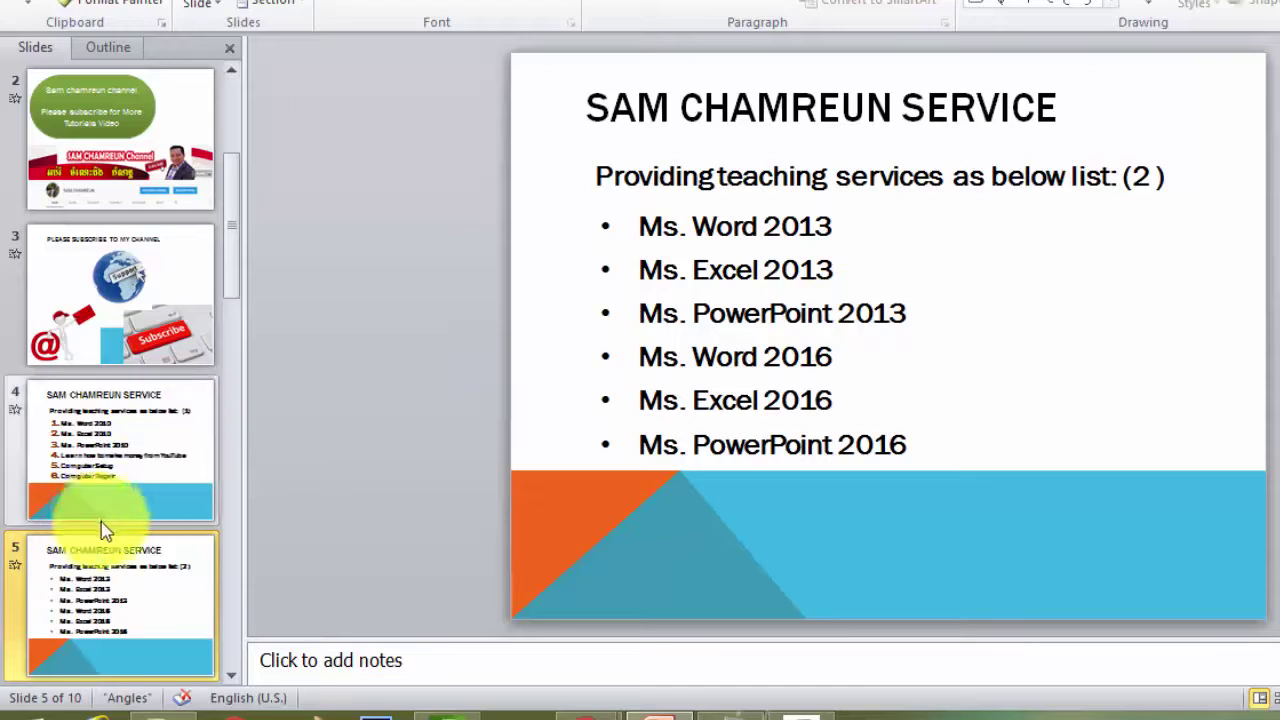
left_click(137, 486)
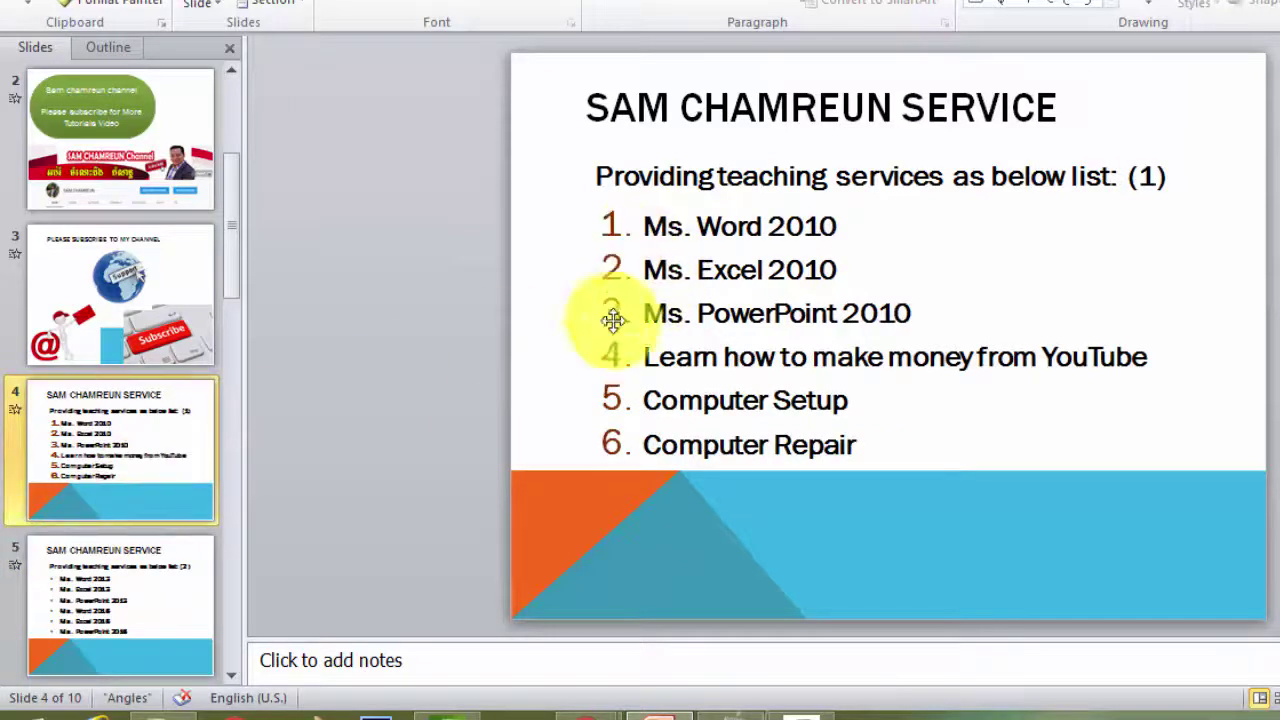
left_click(60, 585)
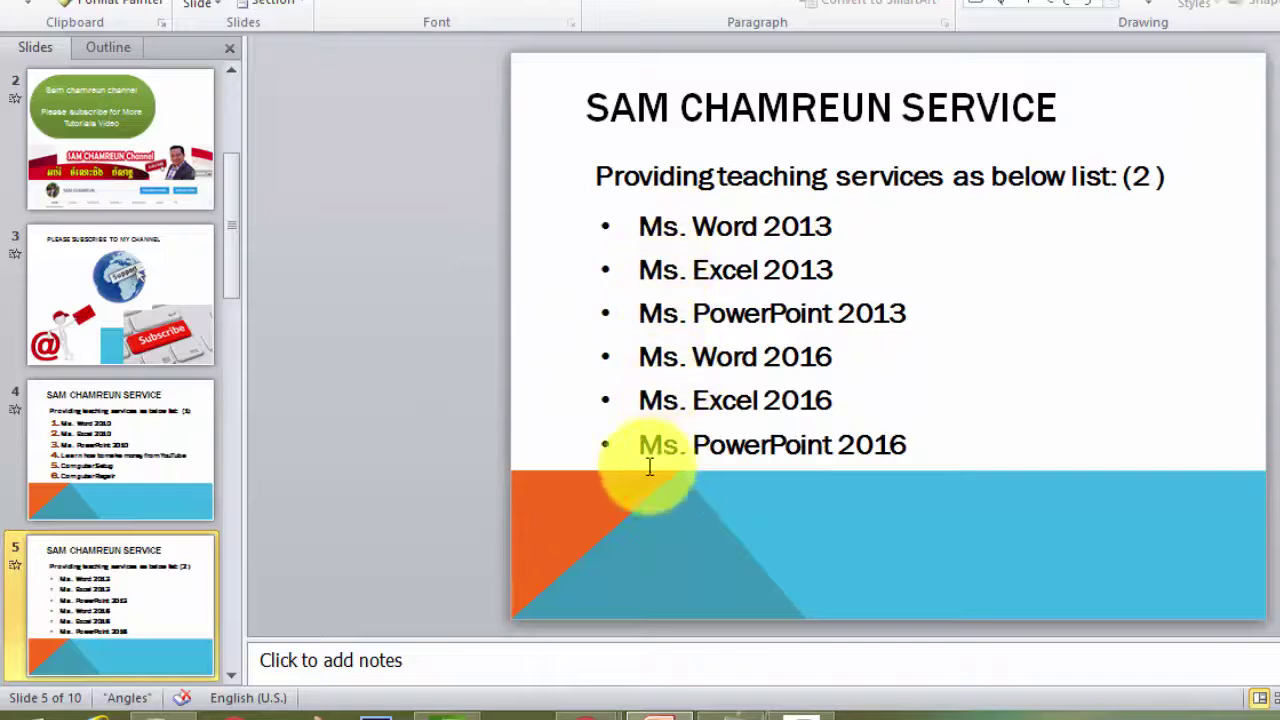
left_click(747, 232)
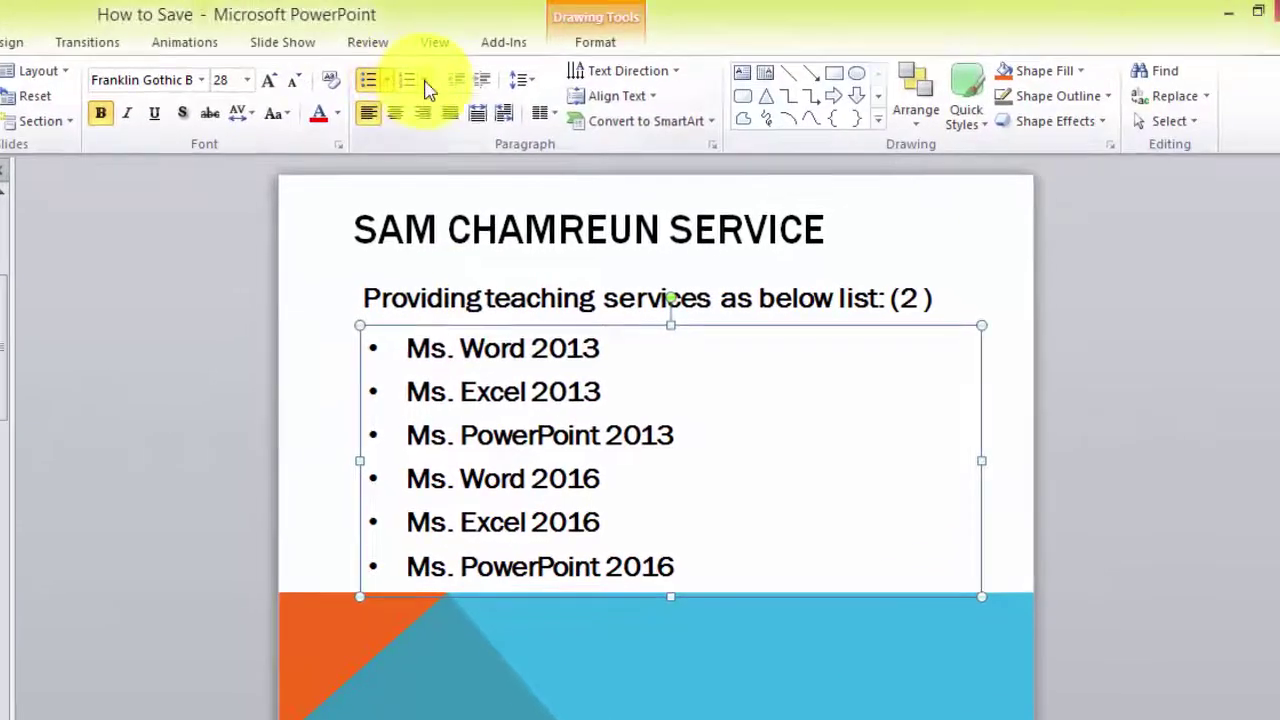
left_click(464, 62)
left_click(408, 82)
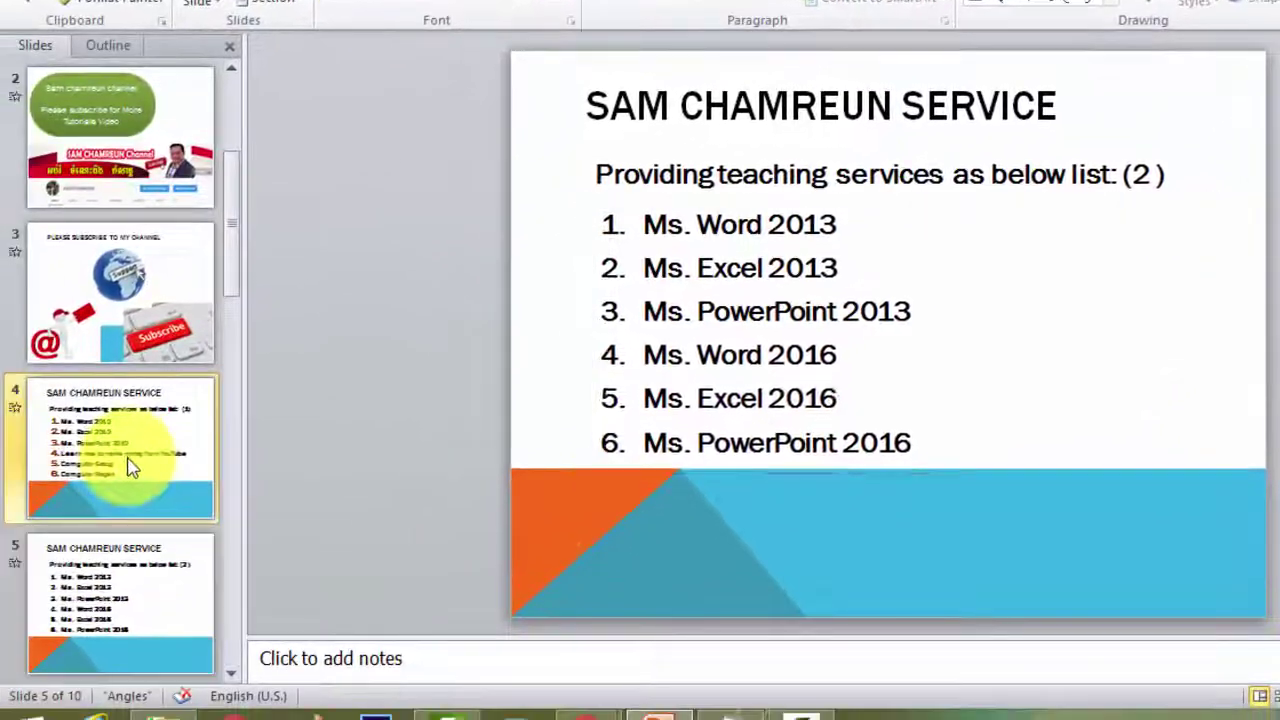
left_click(125, 455)
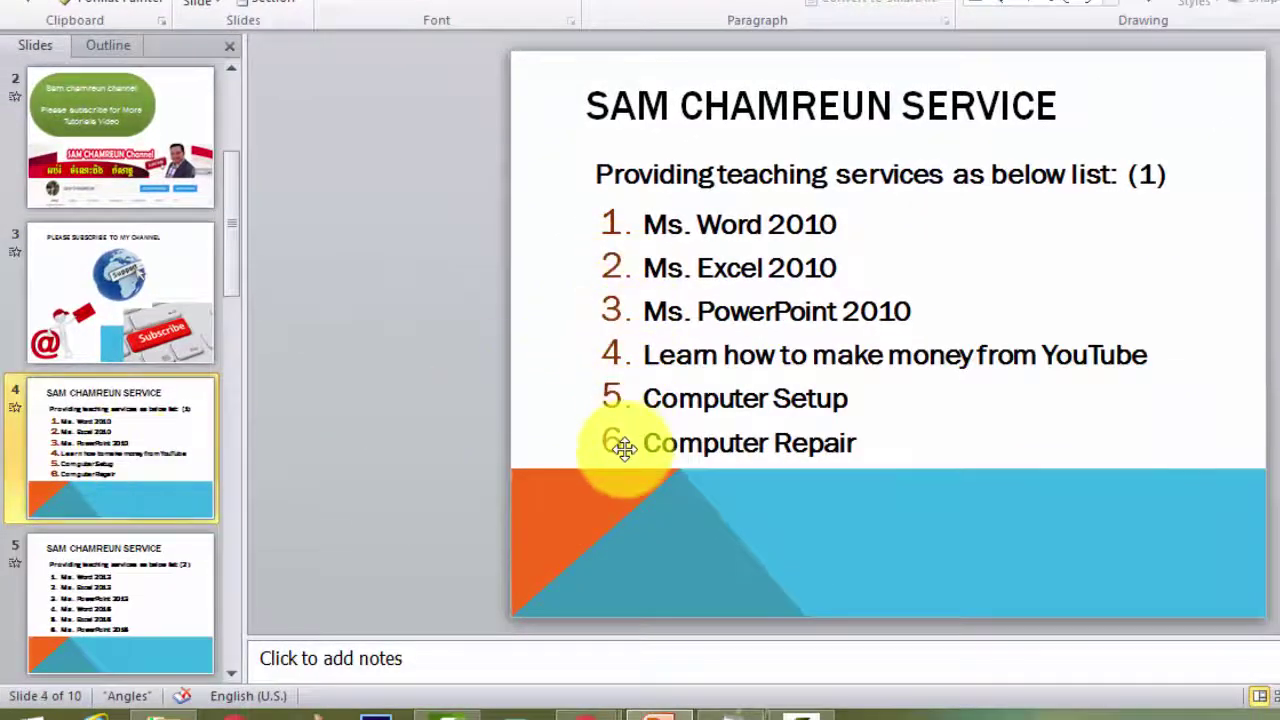
left_click(131, 574)
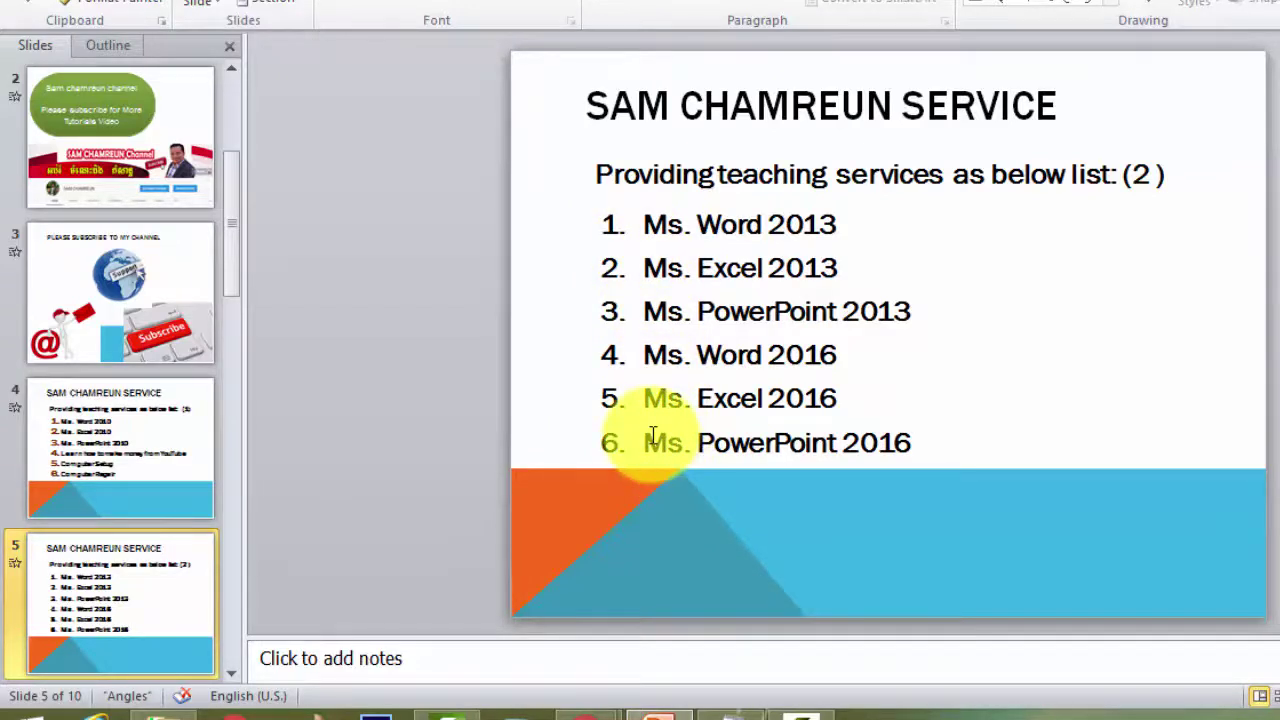
Step: In Bullets and Numbering for slide 5's list, set Start at 7 and size 130%
left_click(665, 224)
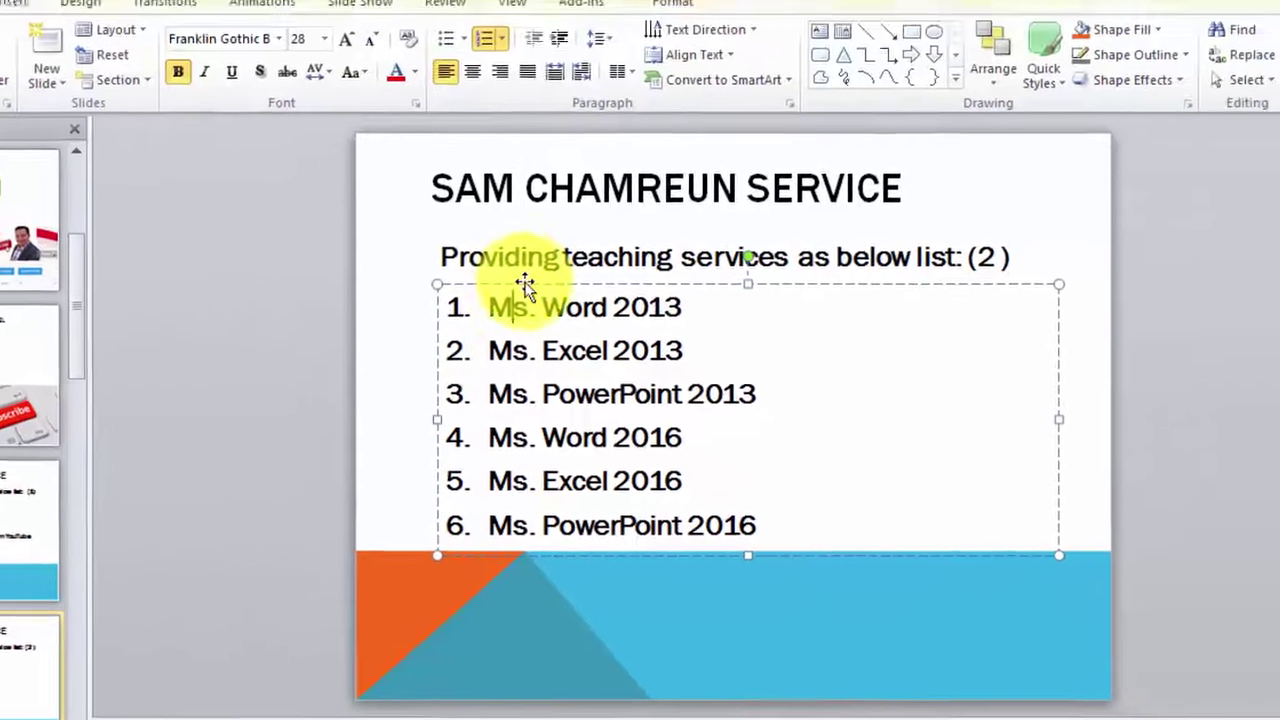
left_click(502, 38)
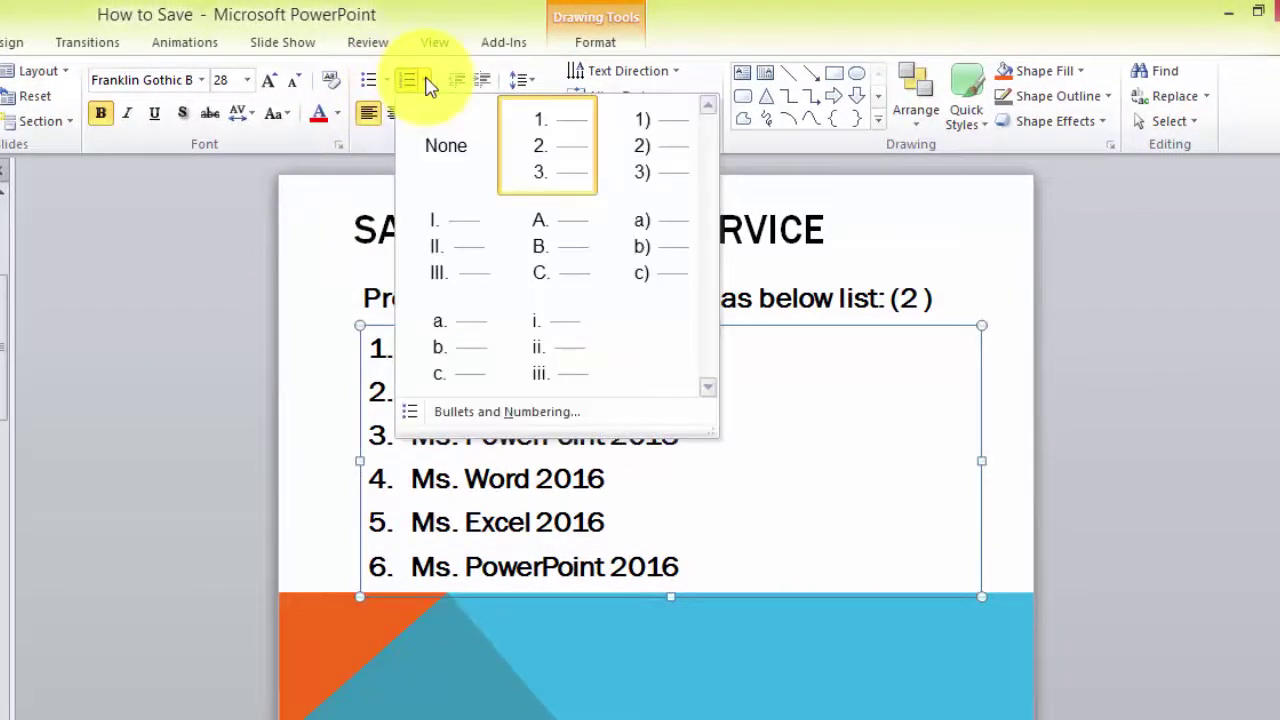
left_click(528, 413)
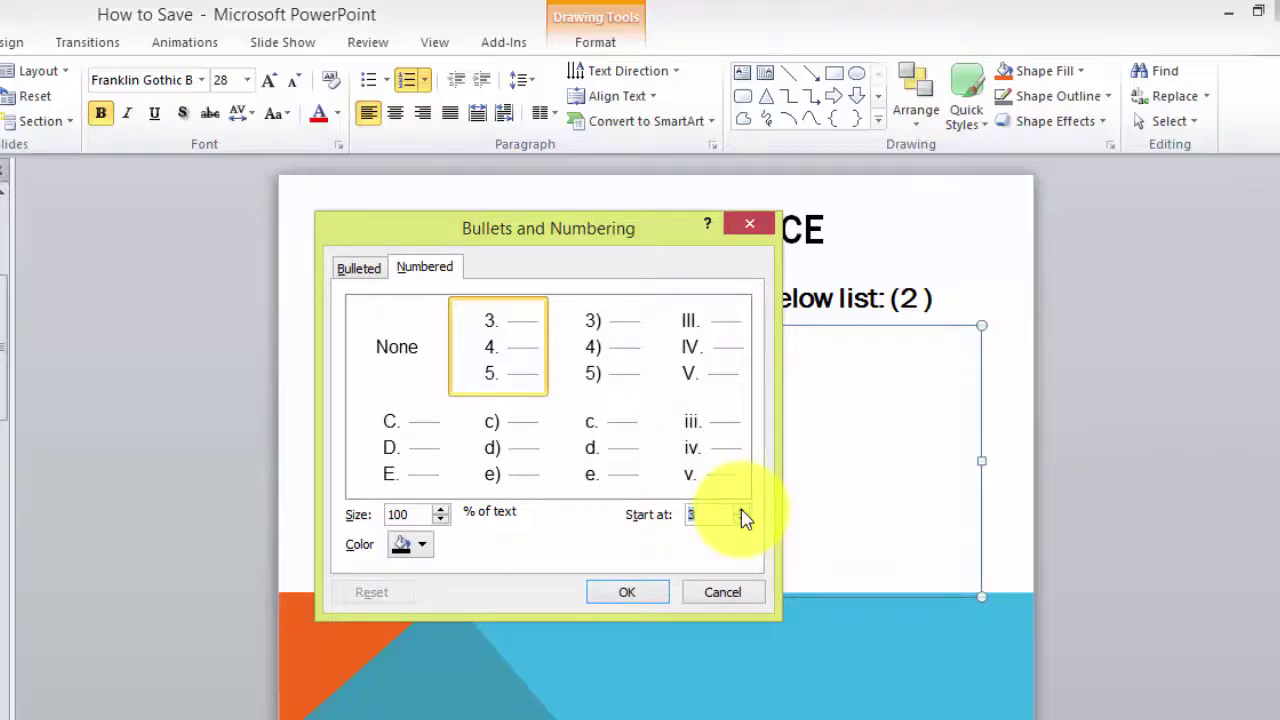
left_click(741, 509)
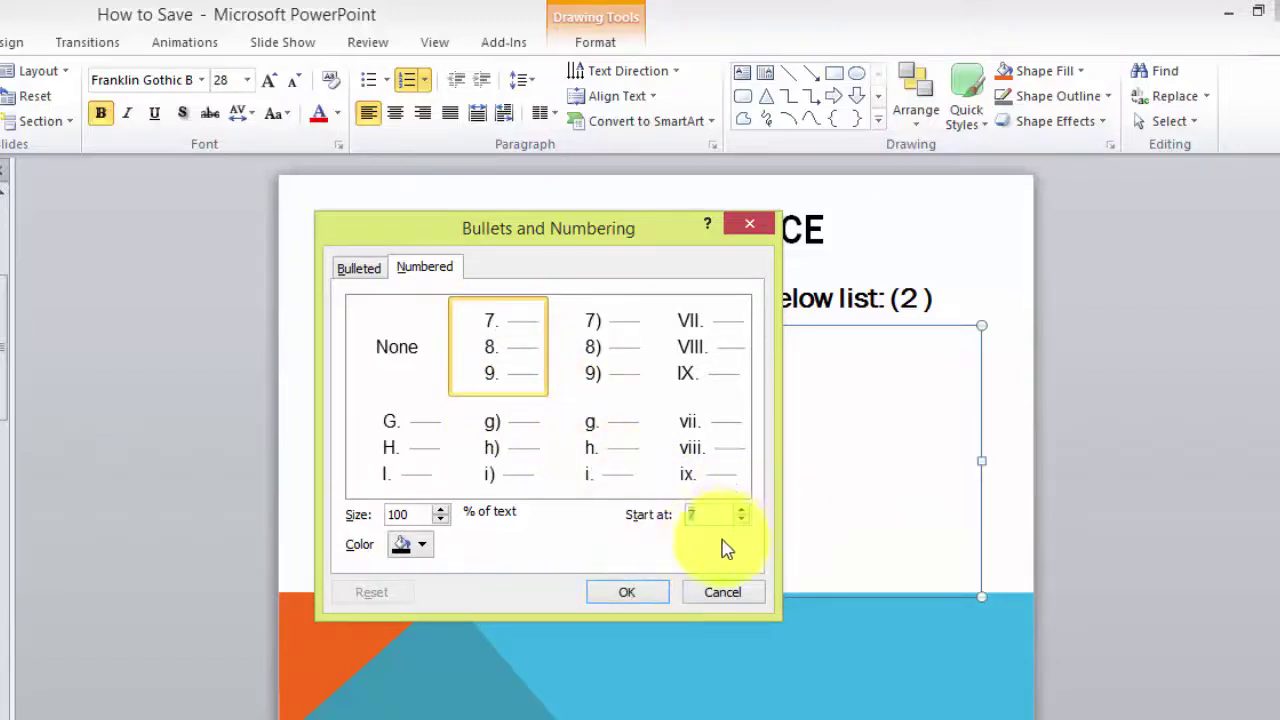
left_click(416, 518)
left_click(422, 545)
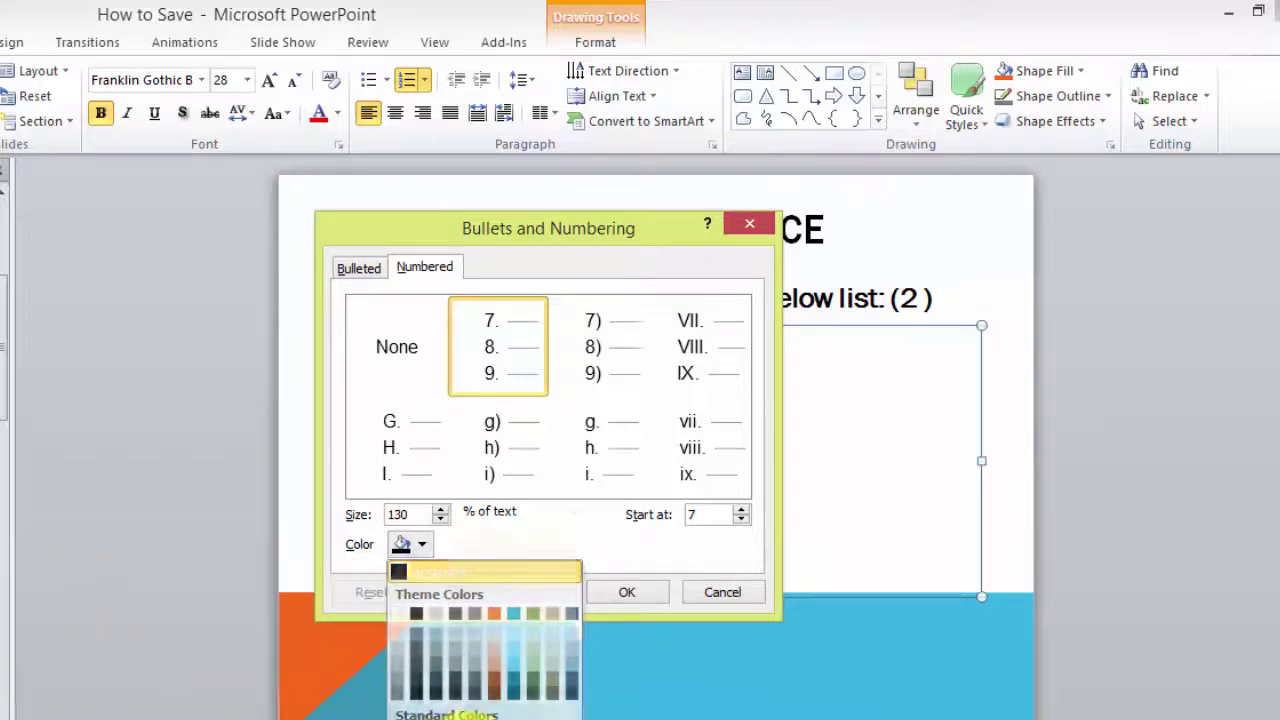
Step: Pick red from More Colors for the numbers and apply the 7–12 numbering
left_click(460, 716)
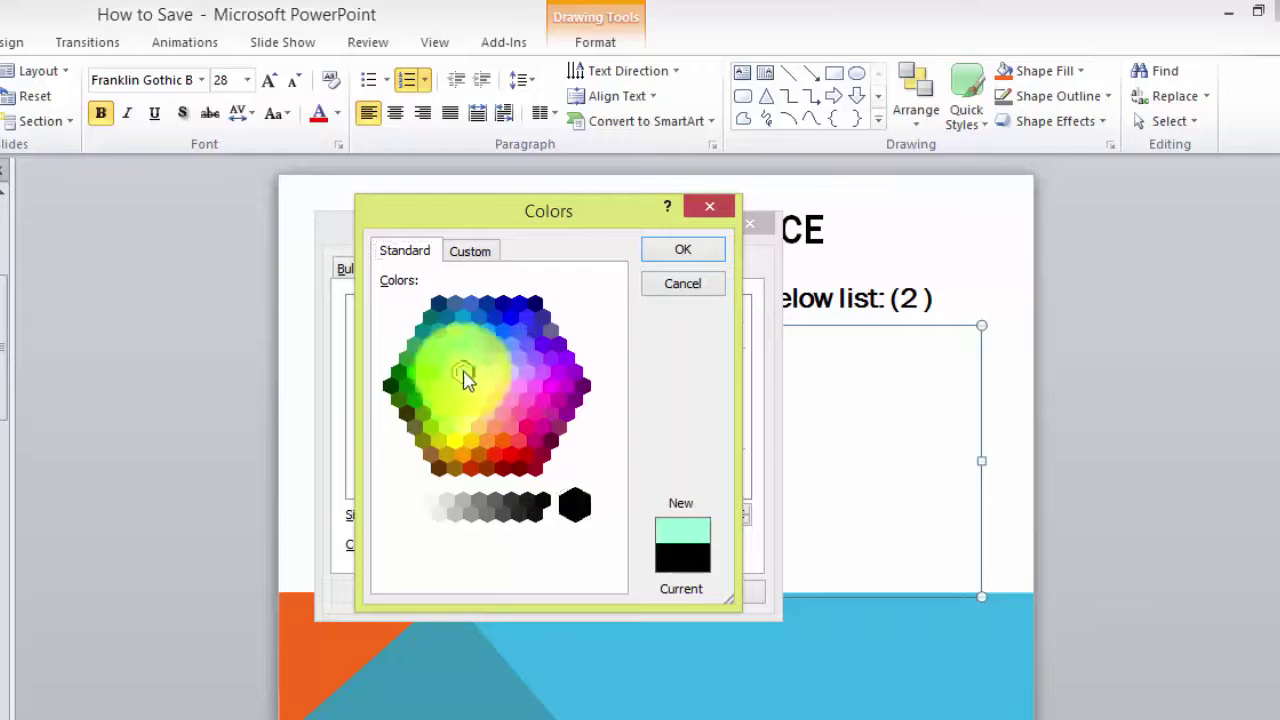
left_click(494, 344)
left_click(494, 452)
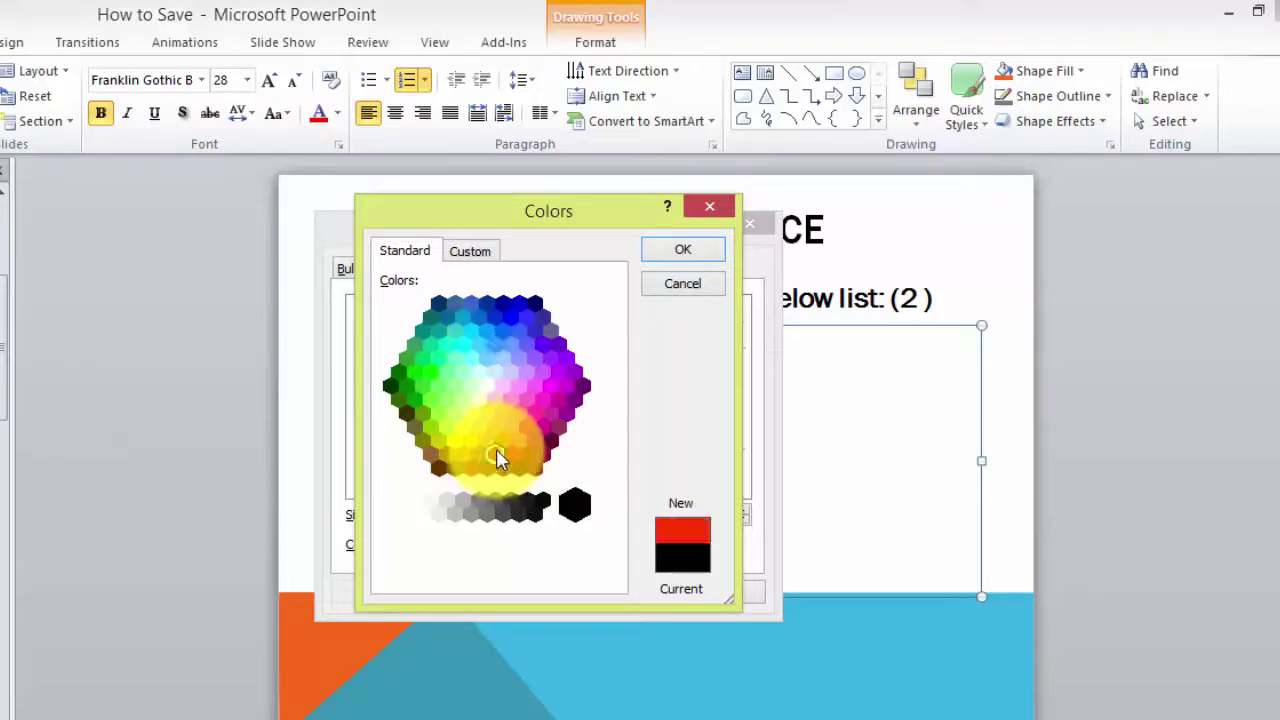
left_click(686, 251)
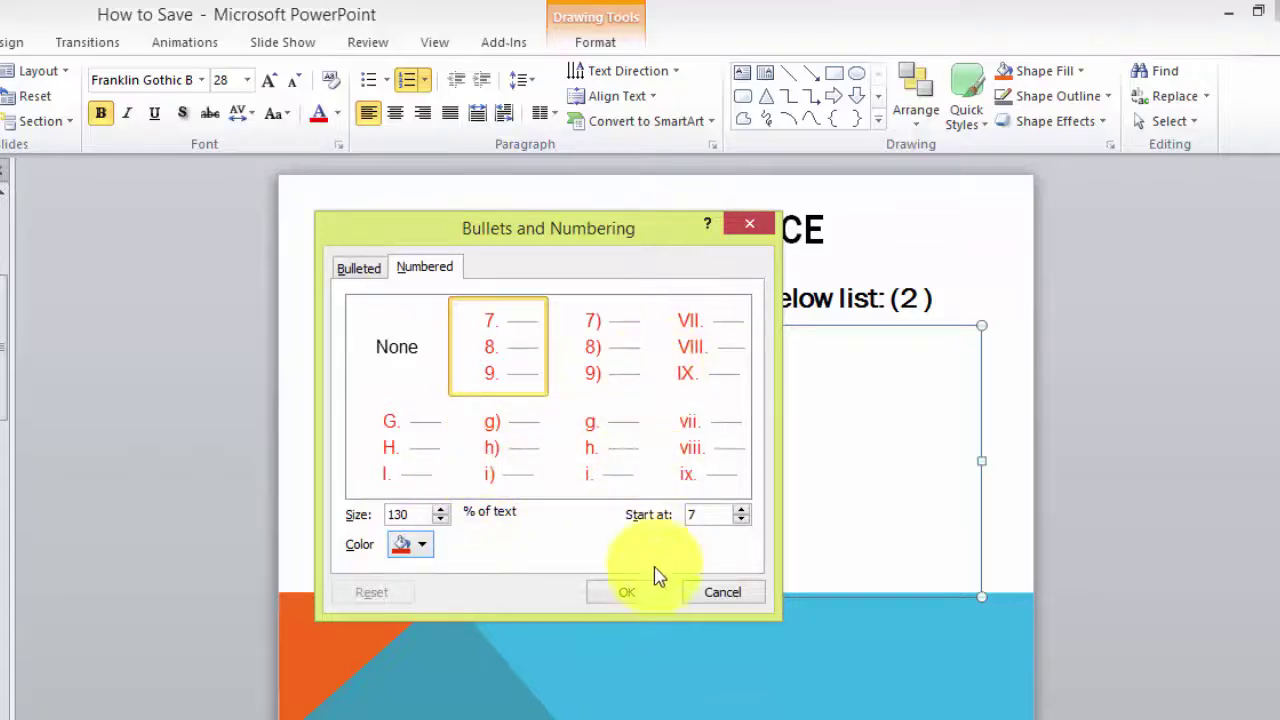
left_click(652, 598)
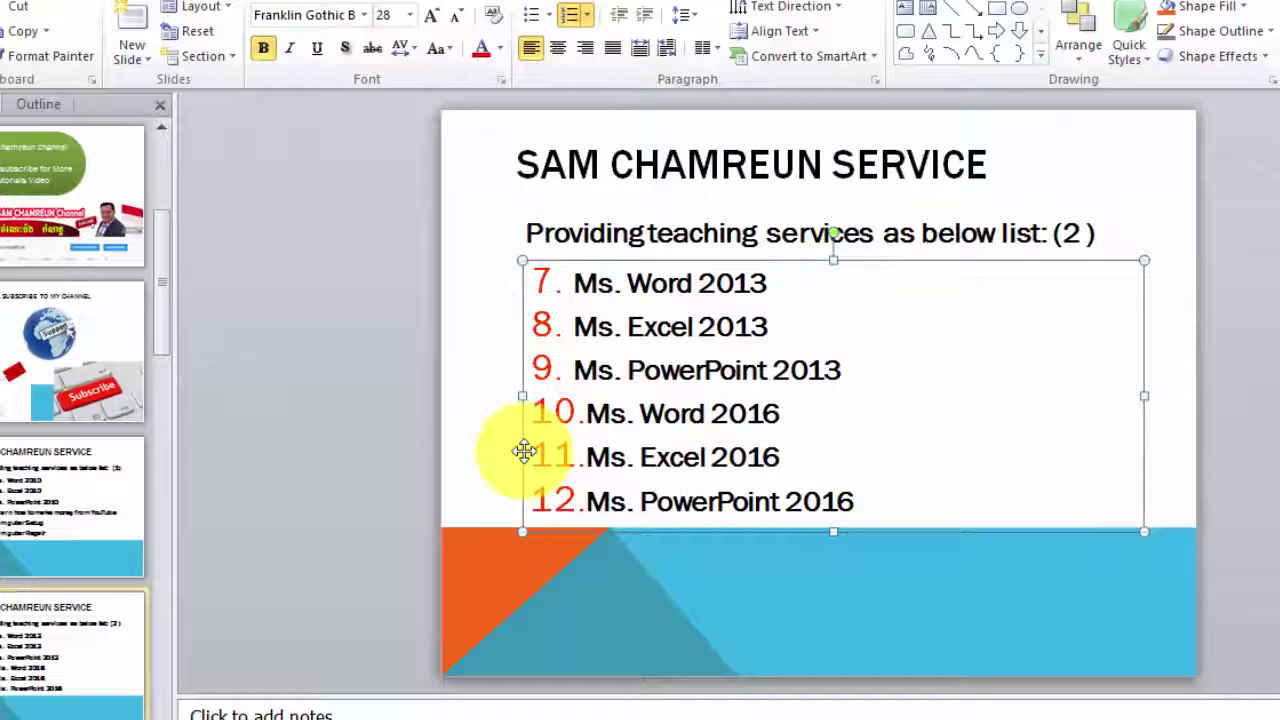
left_click(540, 418)
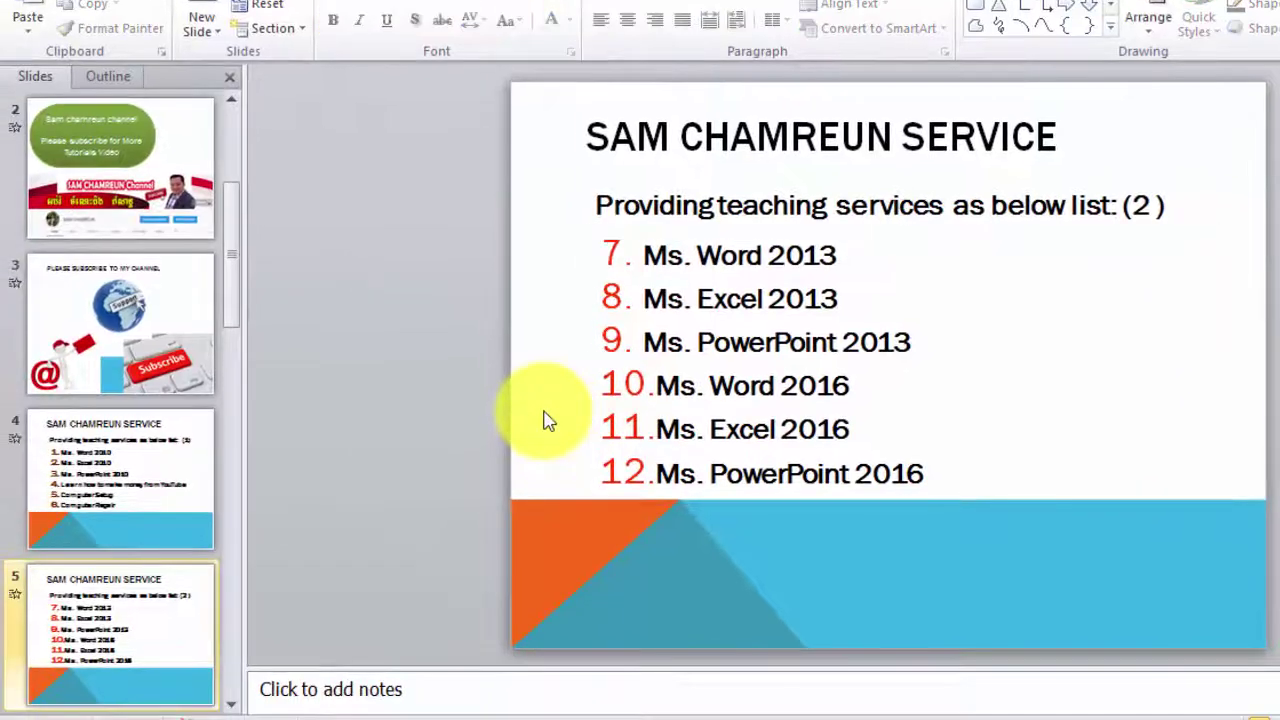
left_click(172, 507)
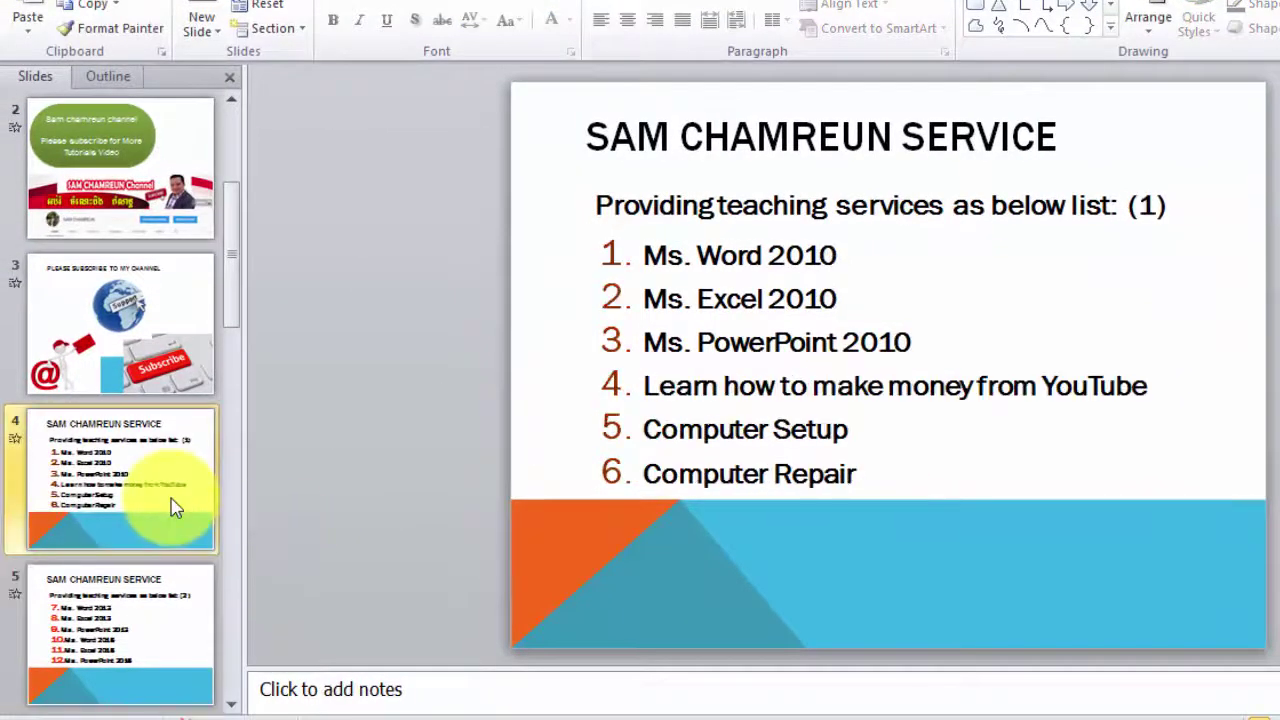
left_click(135, 636)
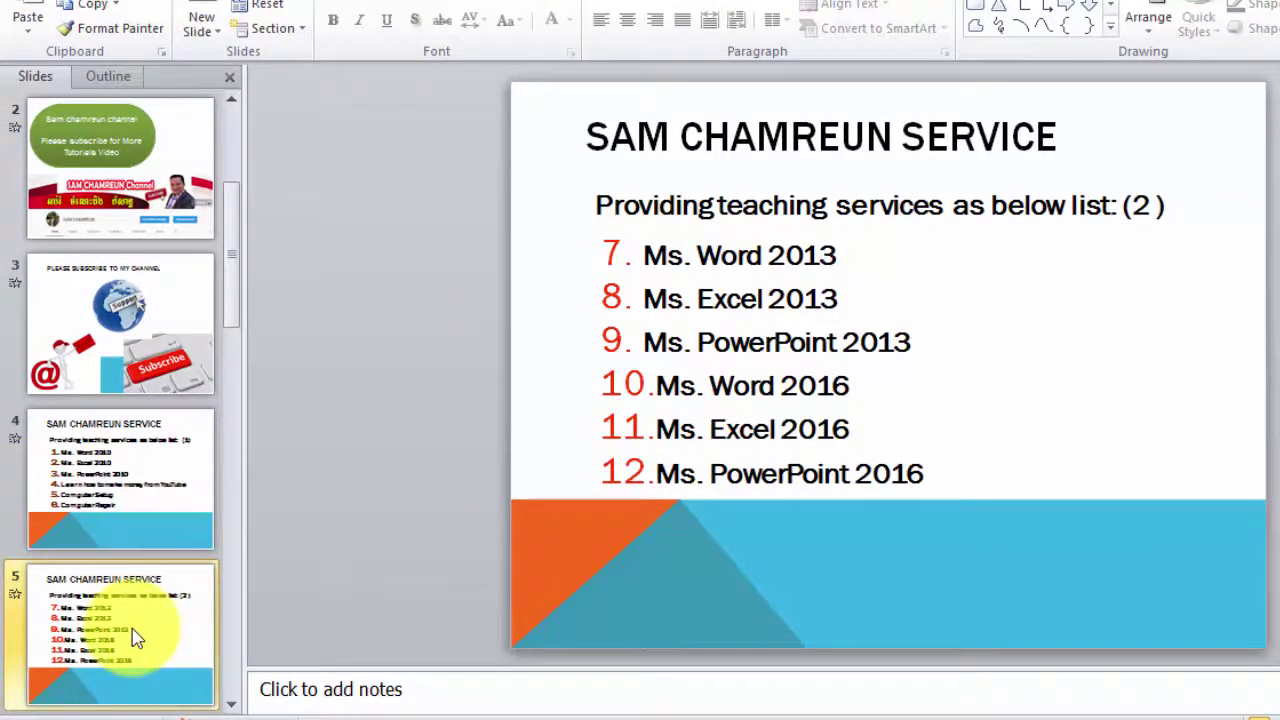
left_click(150, 495)
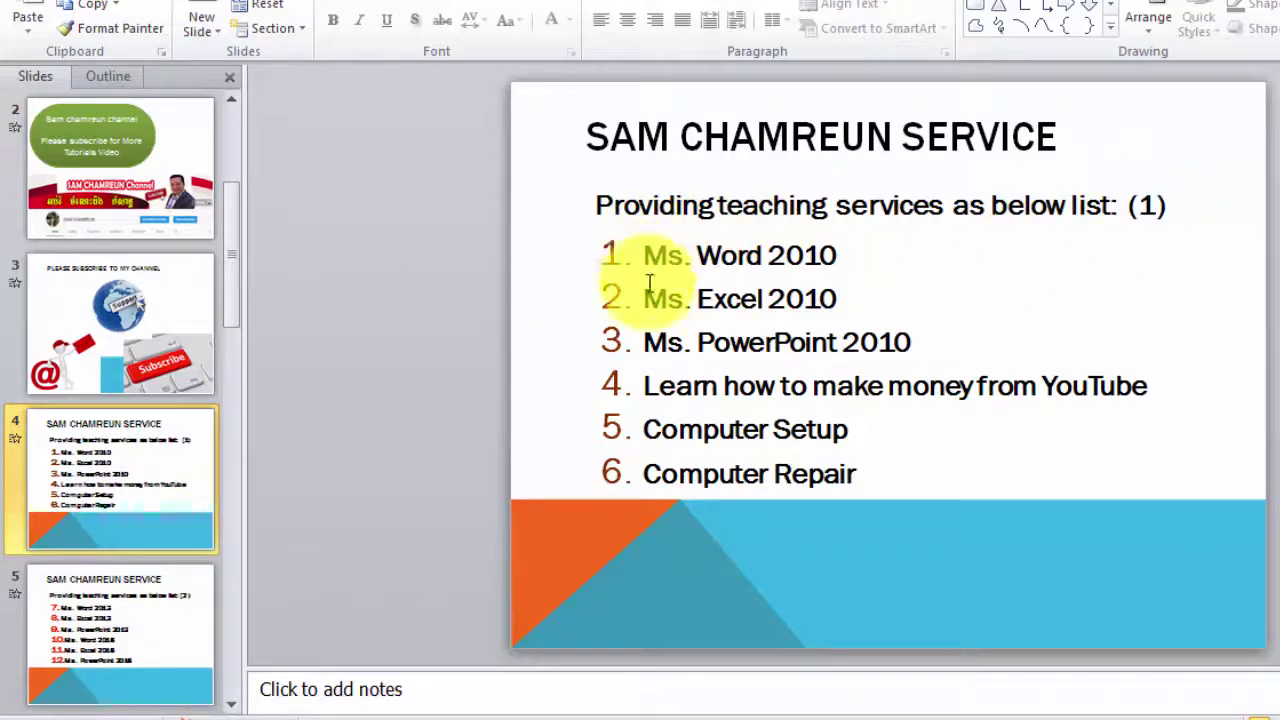
left_click(57, 651)
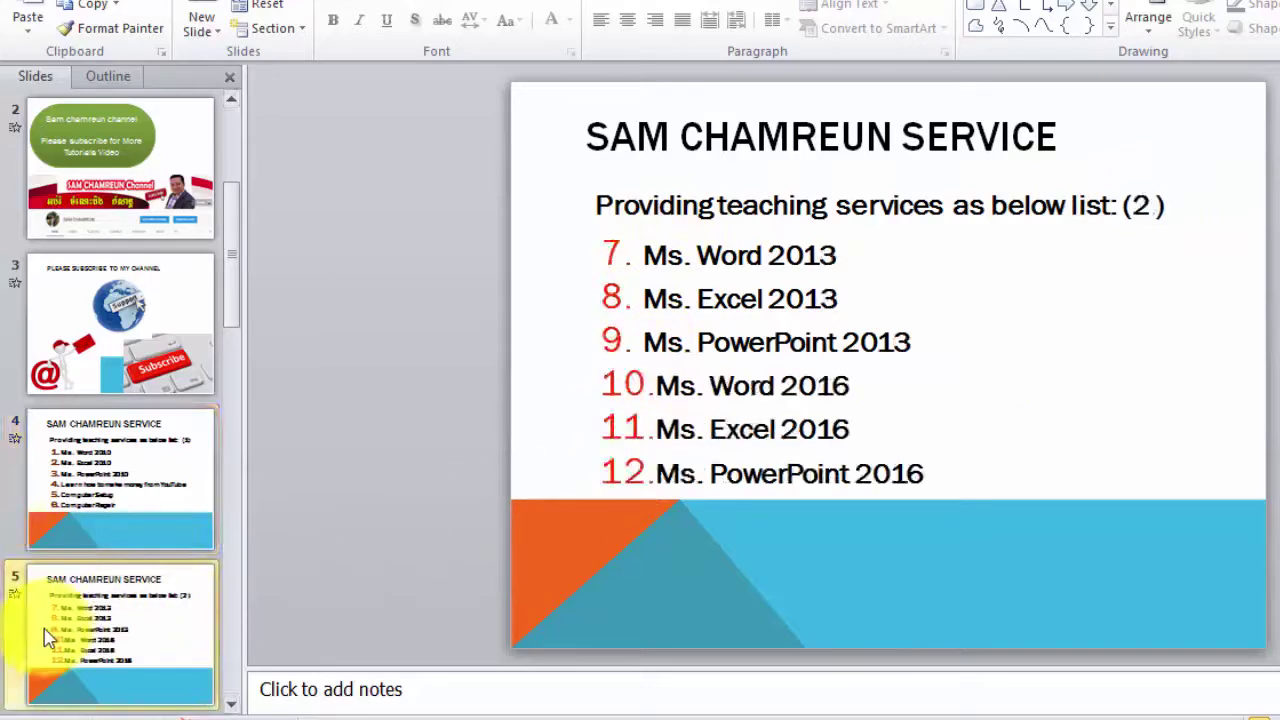
left_click(673, 450)
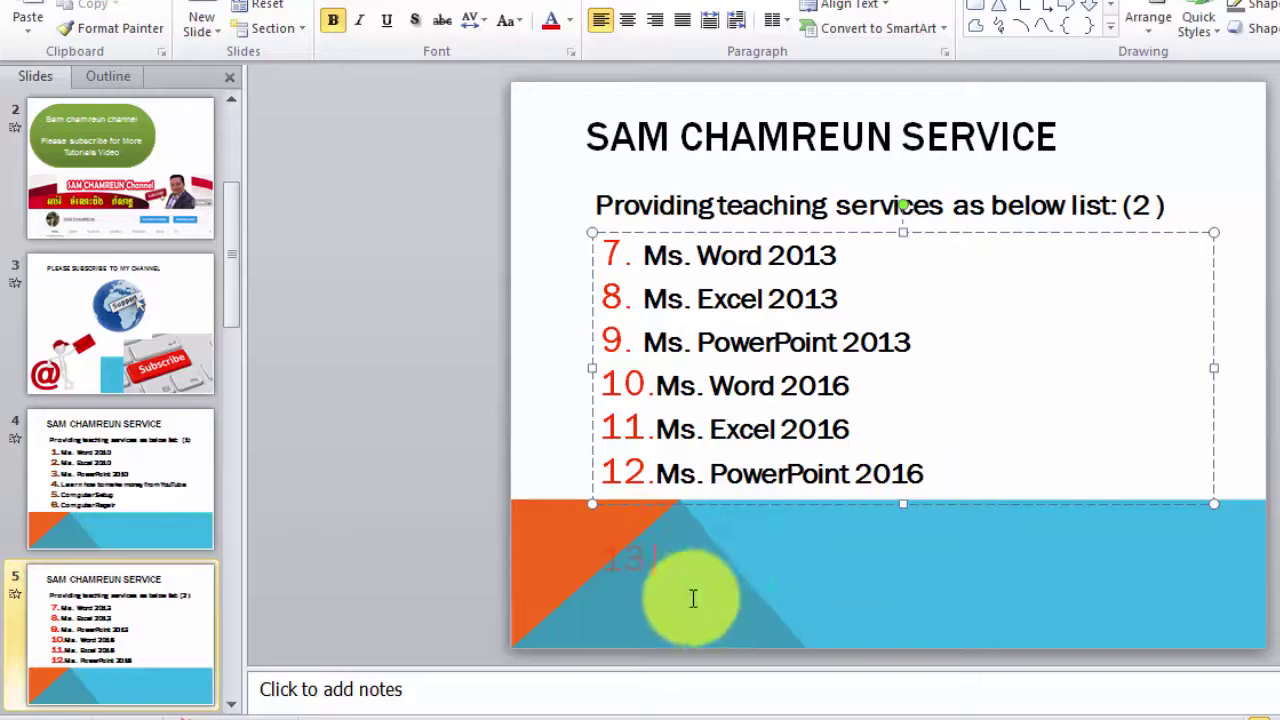
left_click(534, 391)
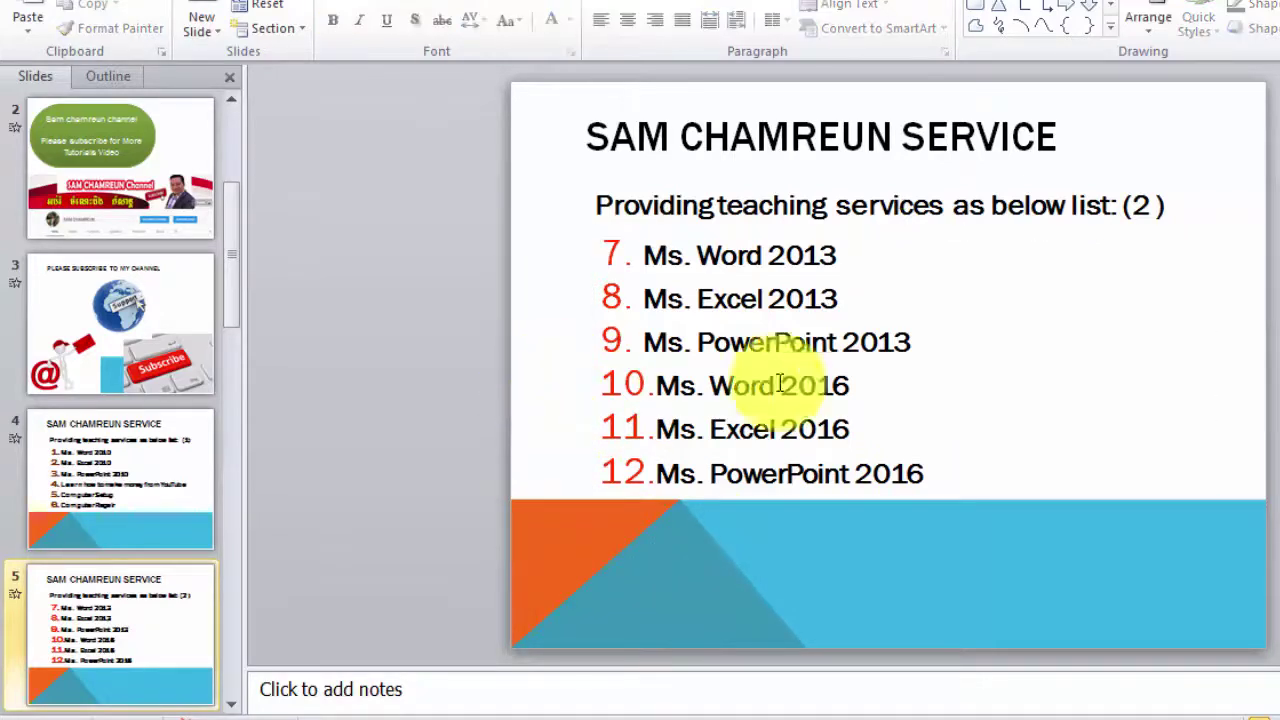
left_click(720, 185)
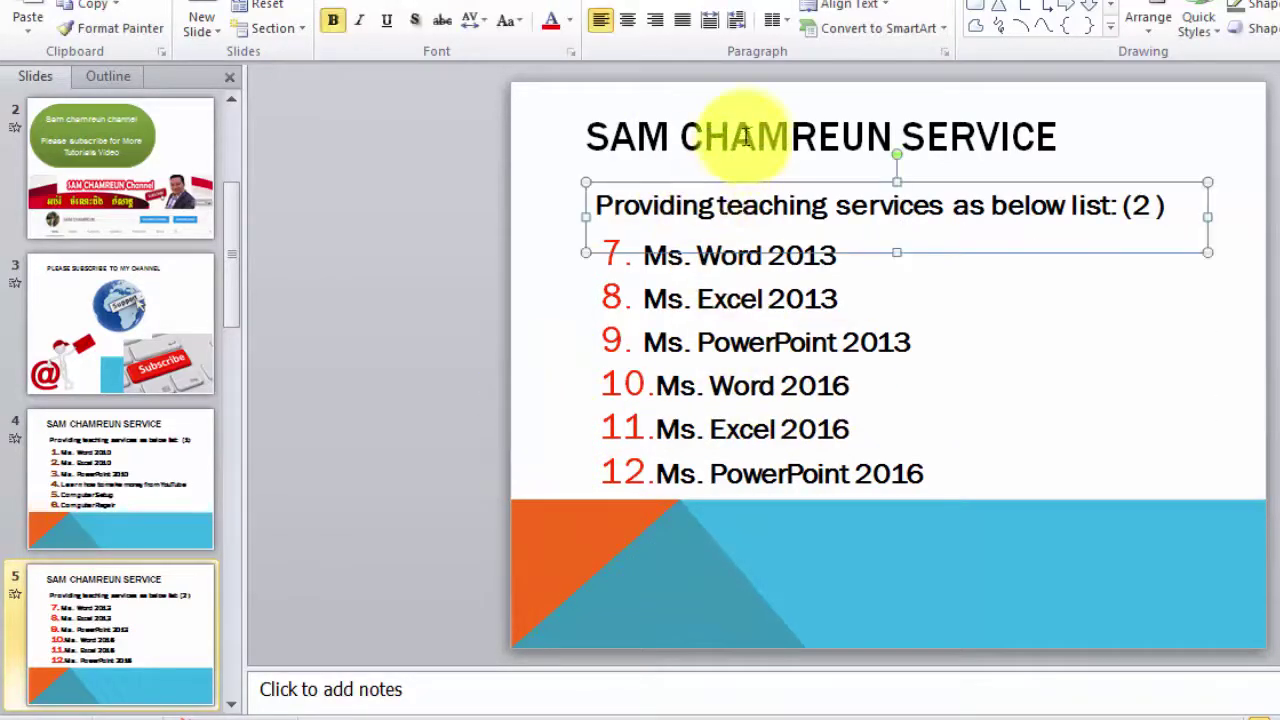
left_click(746, 342)
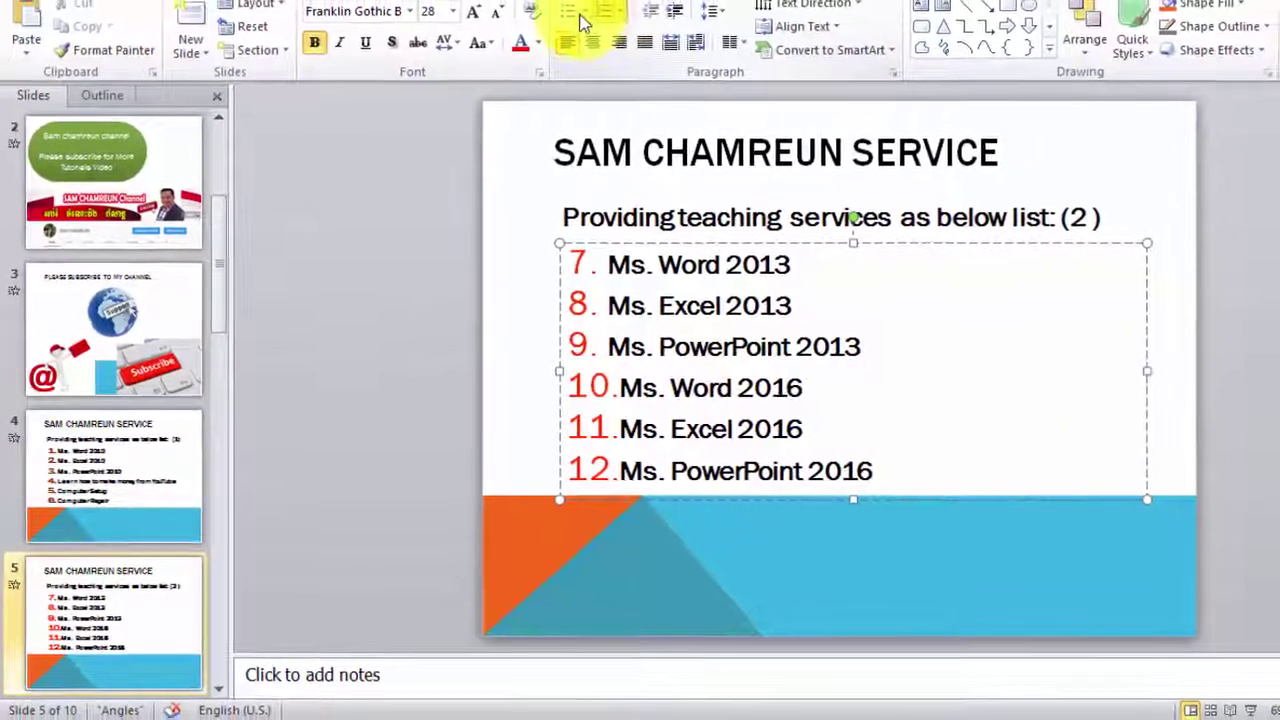
left_click(590, 12)
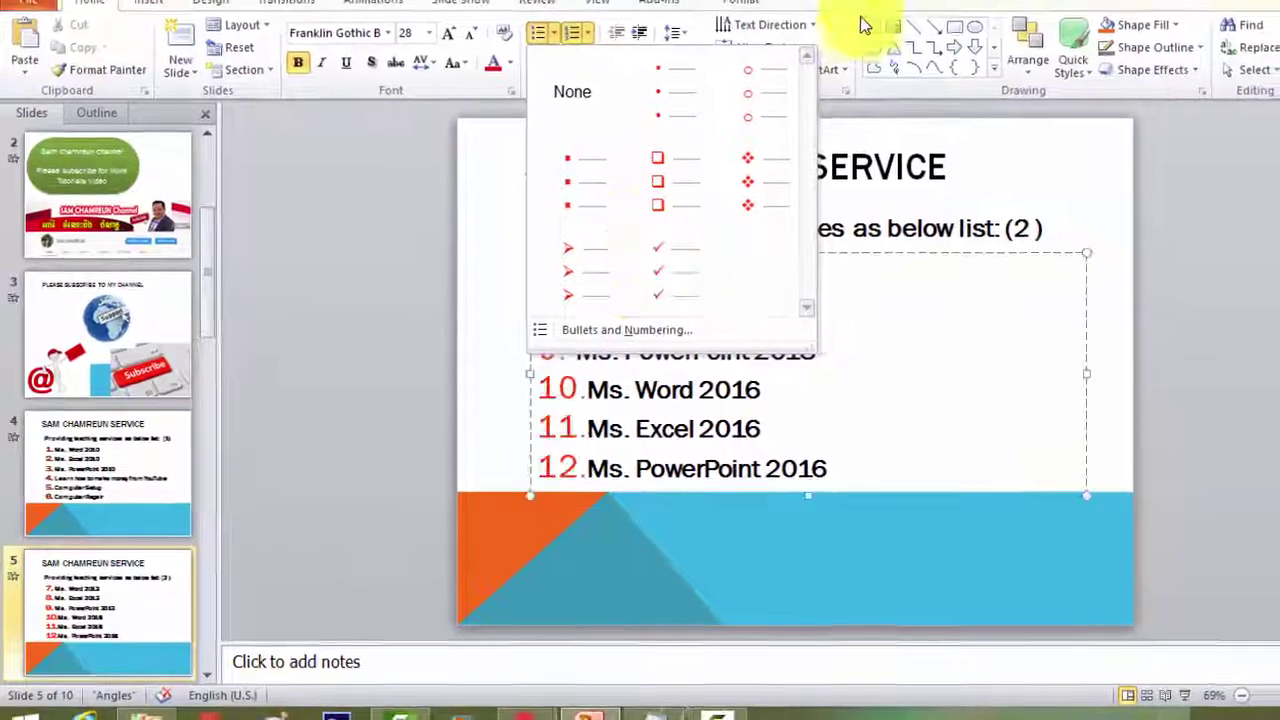
left_click(885, 434)
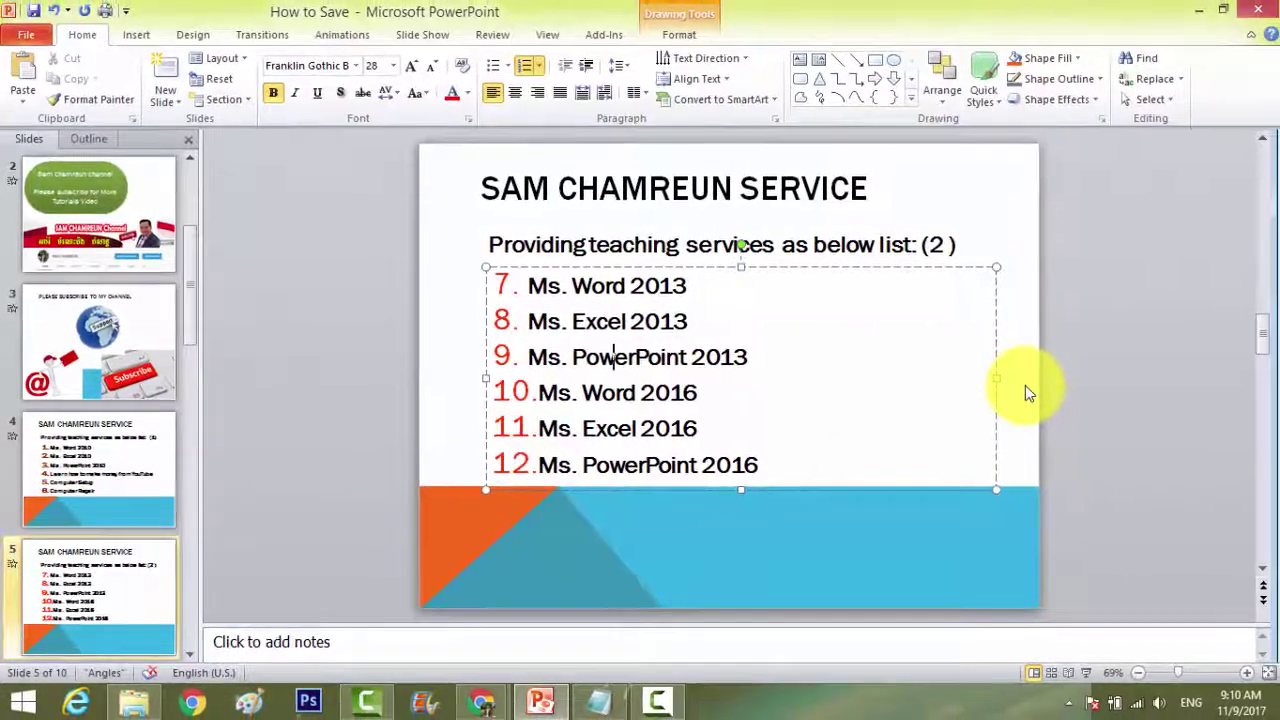
left_click(1026, 388)
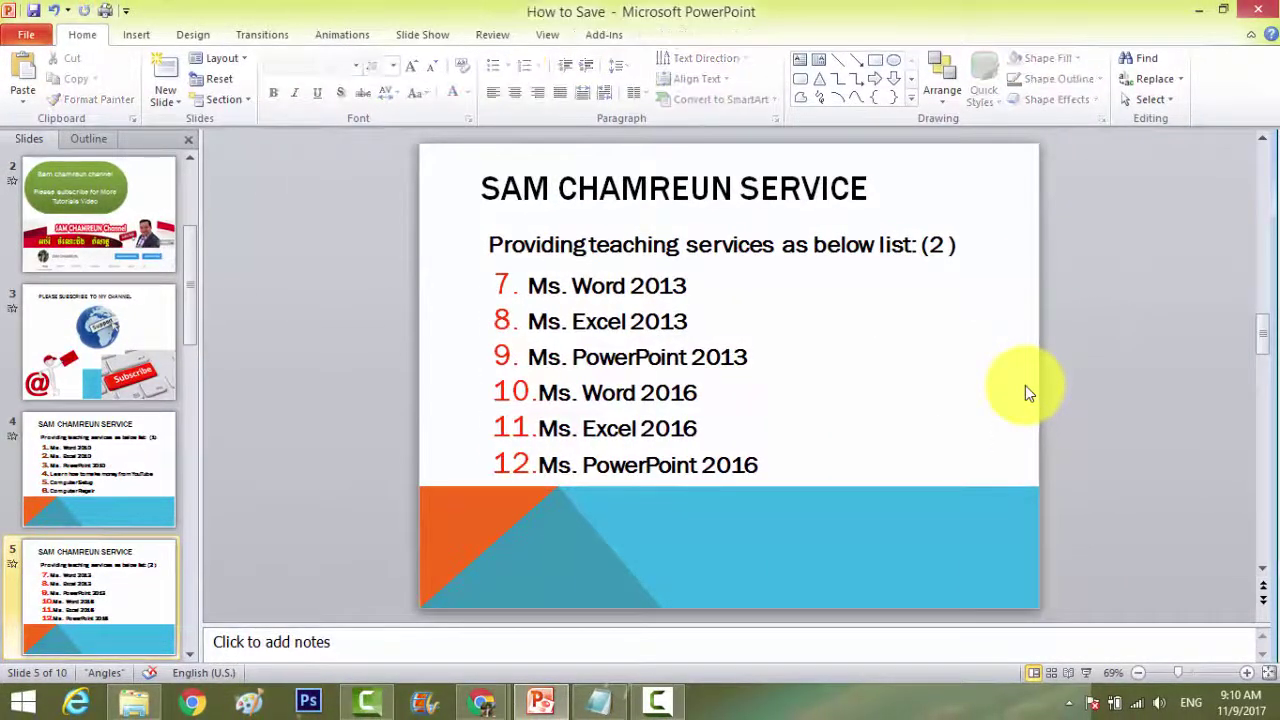